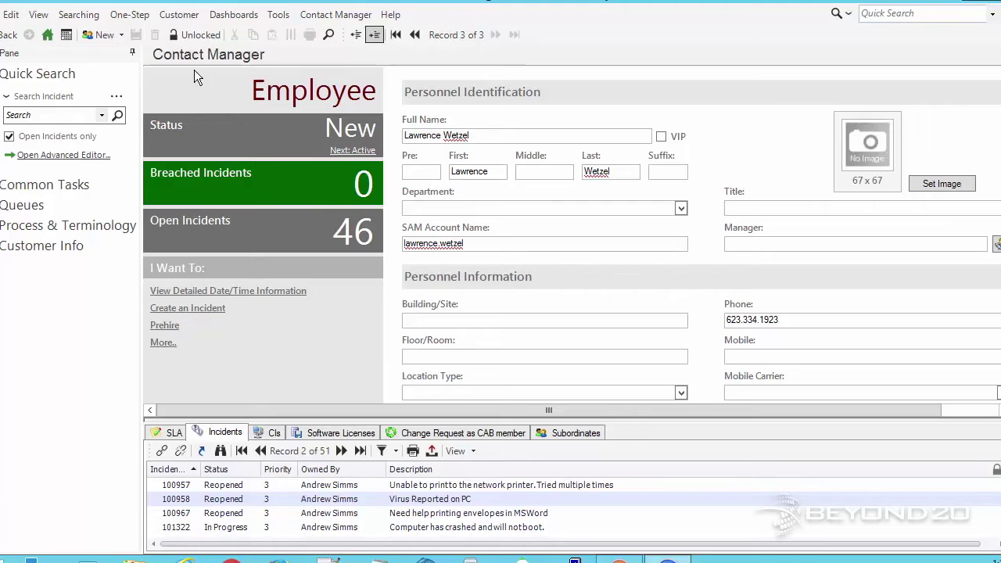
Create a new global One-Step named "Customer Incidents" for the Customer - Internal business object.
click(135, 15)
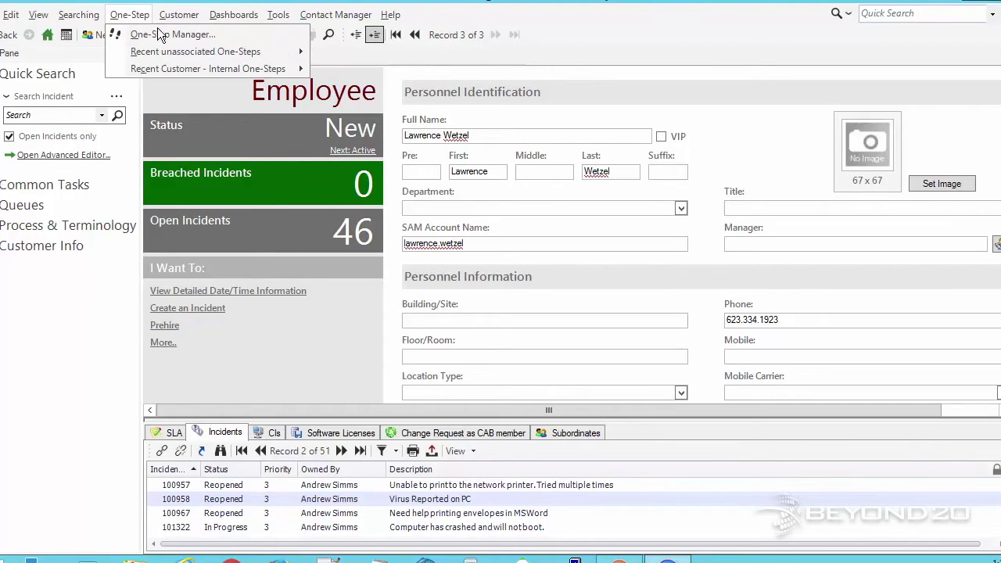
click(214, 34)
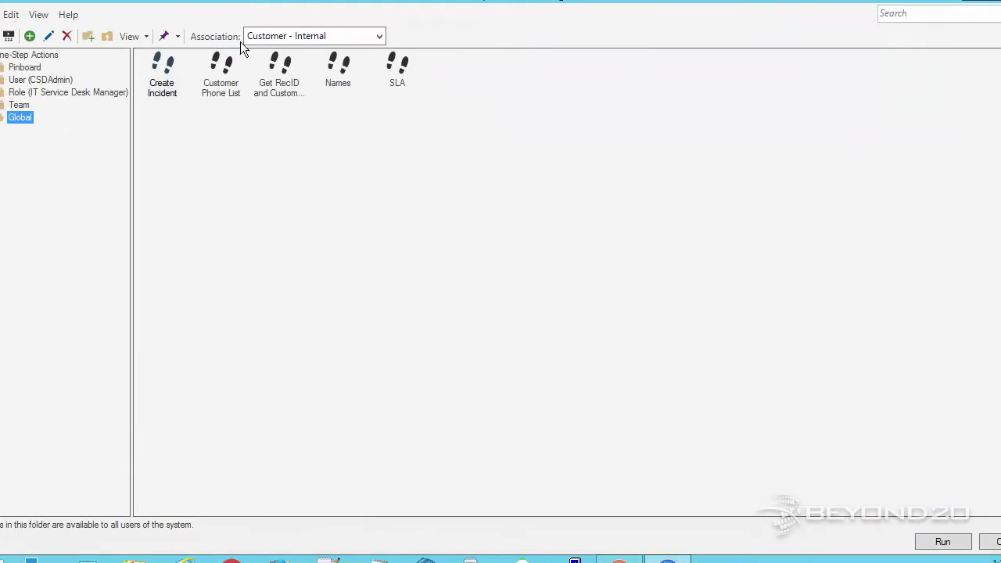
right_click(340, 188)
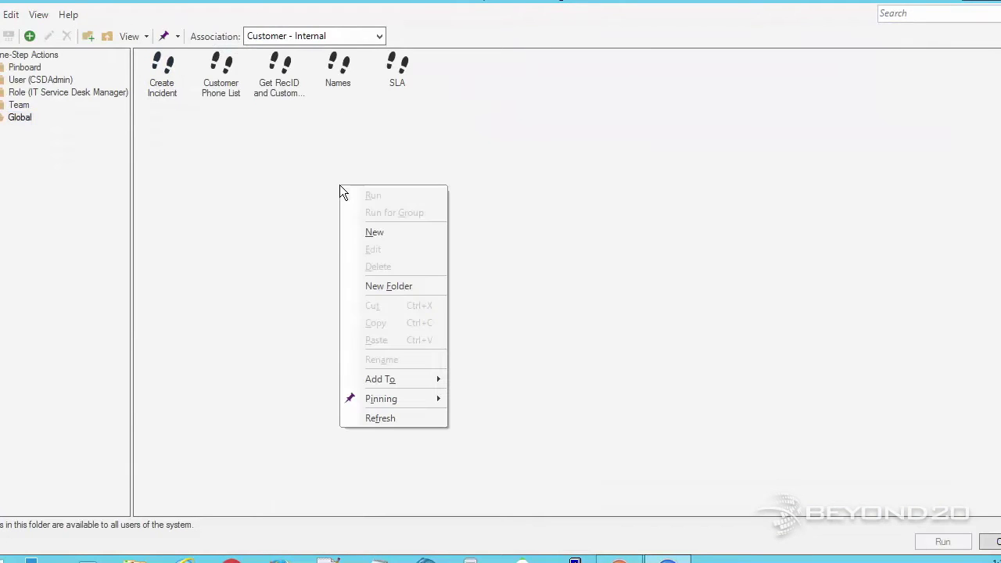
click(380, 233)
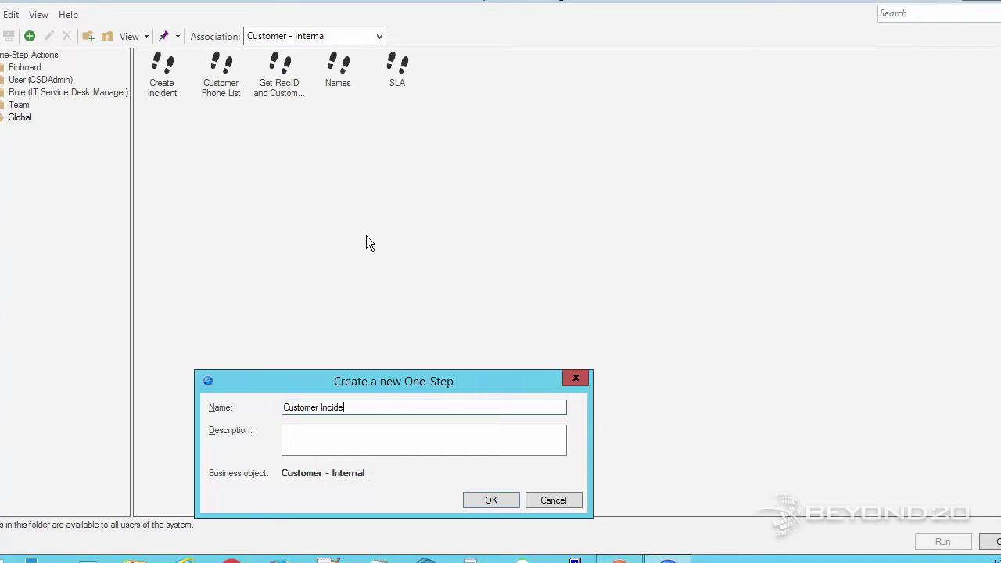
click(490, 501)
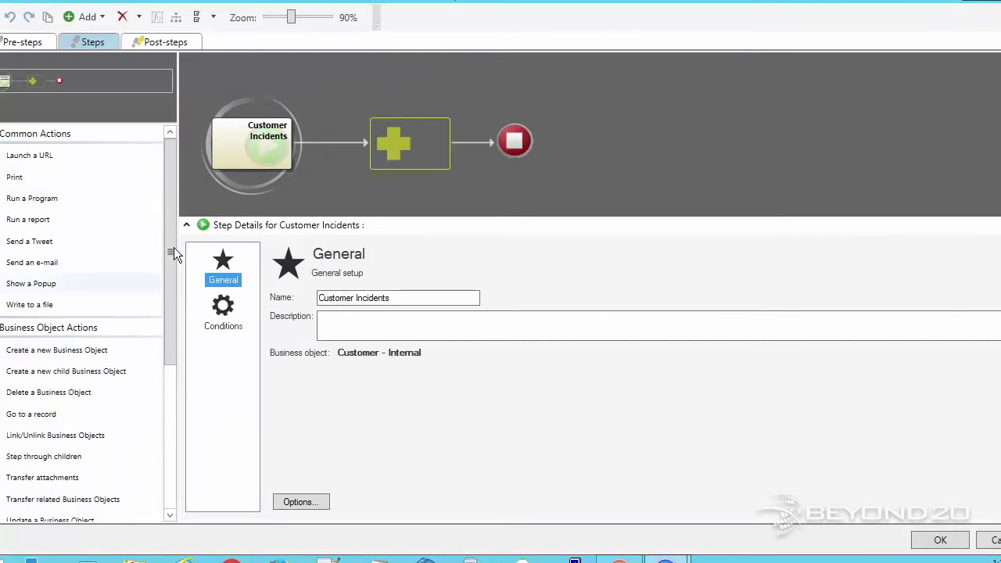
Add an Update a Variable or Stored Value action after the start and have it set a text variable named "Incident Information".
drag(169, 250, 163, 461)
drag(89, 509, 396, 142)
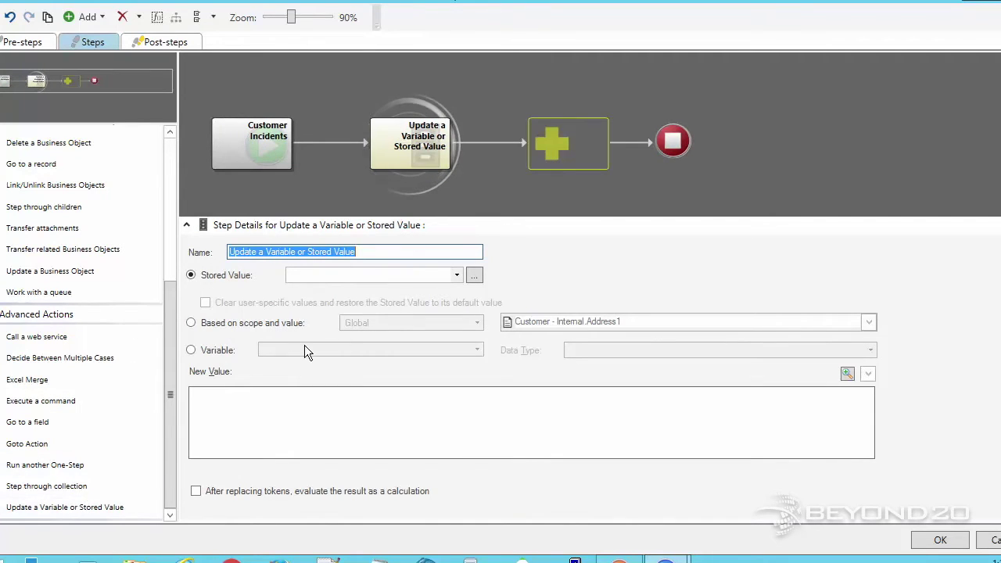
click(191, 351)
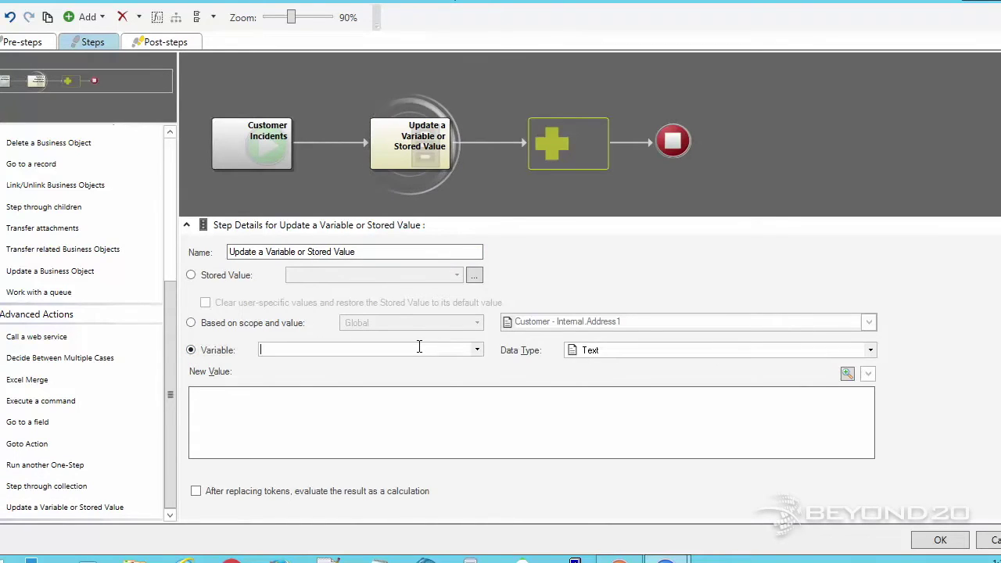
text(Inc)
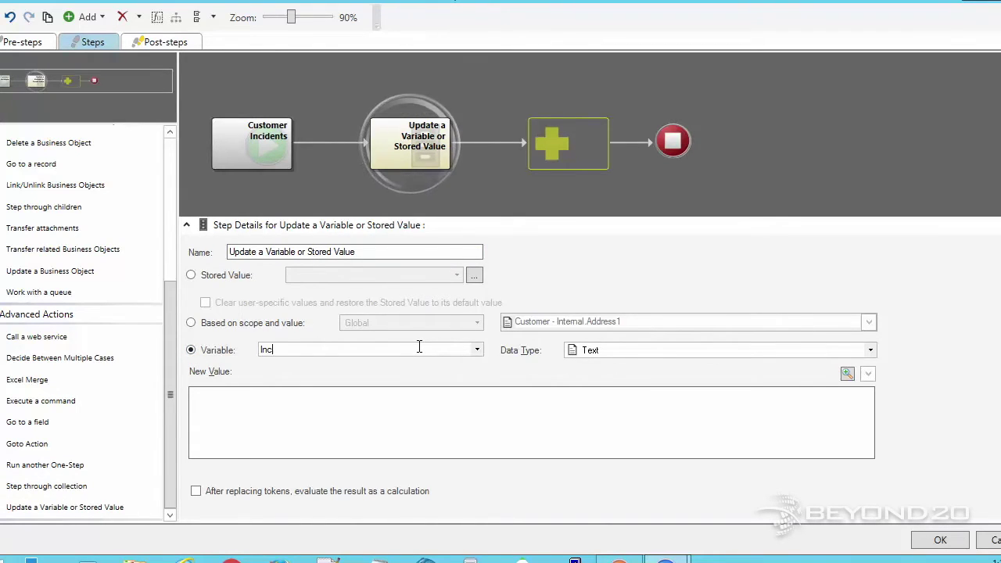
text(ident)
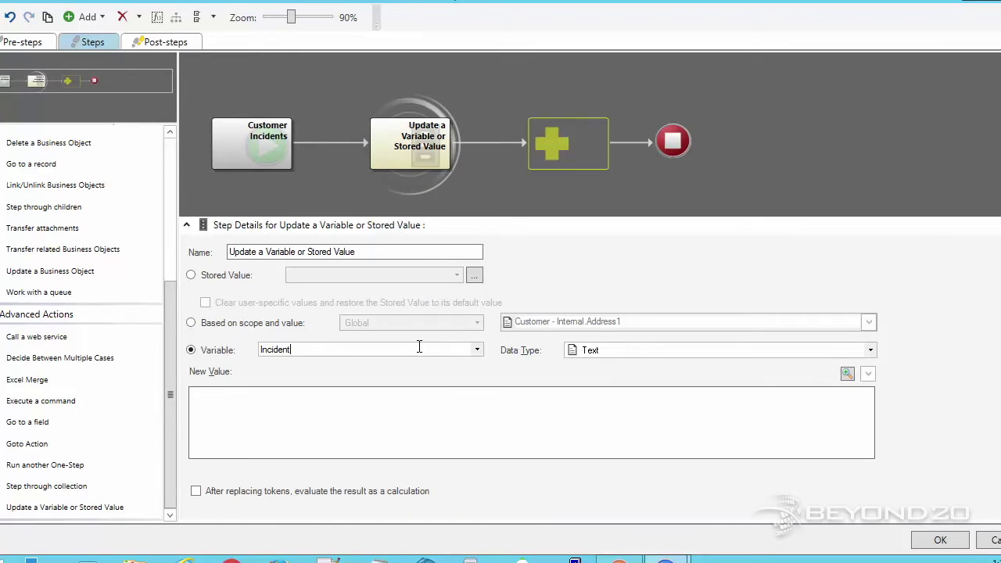
text( Information)
Set the variable's new value to the global stored value Empty, checking that stored value's definition first.
right_click(278, 412)
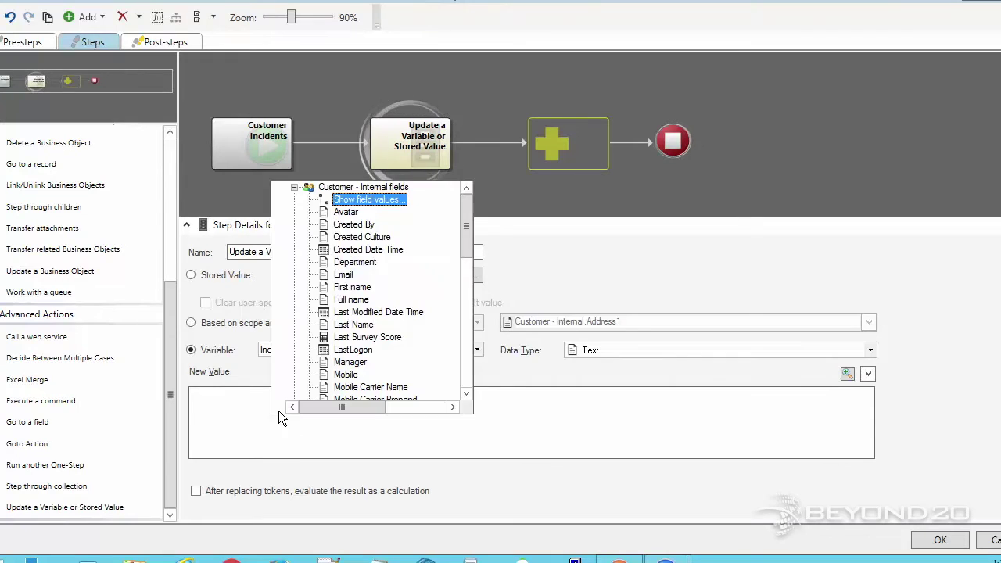
click(294, 187)
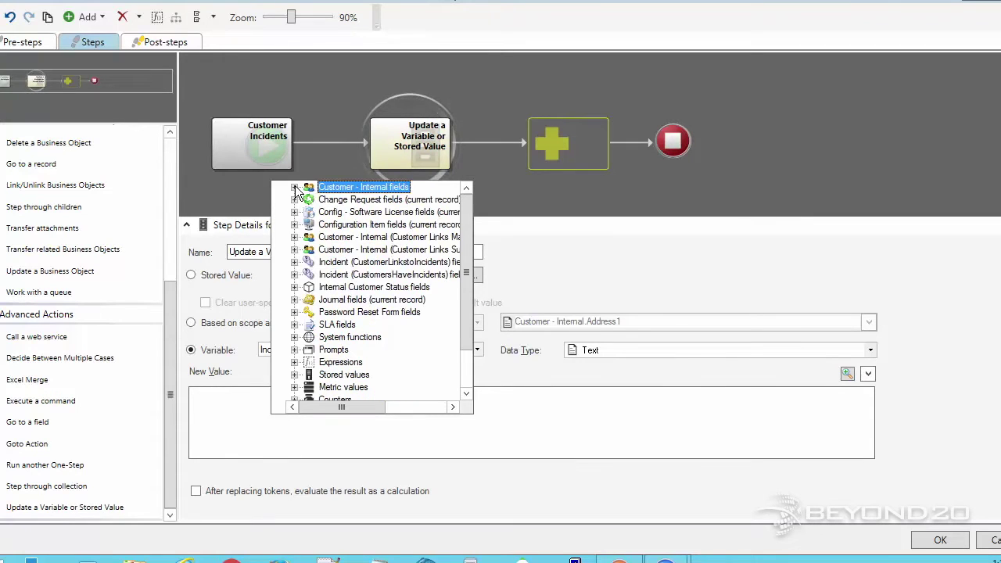
click(295, 375)
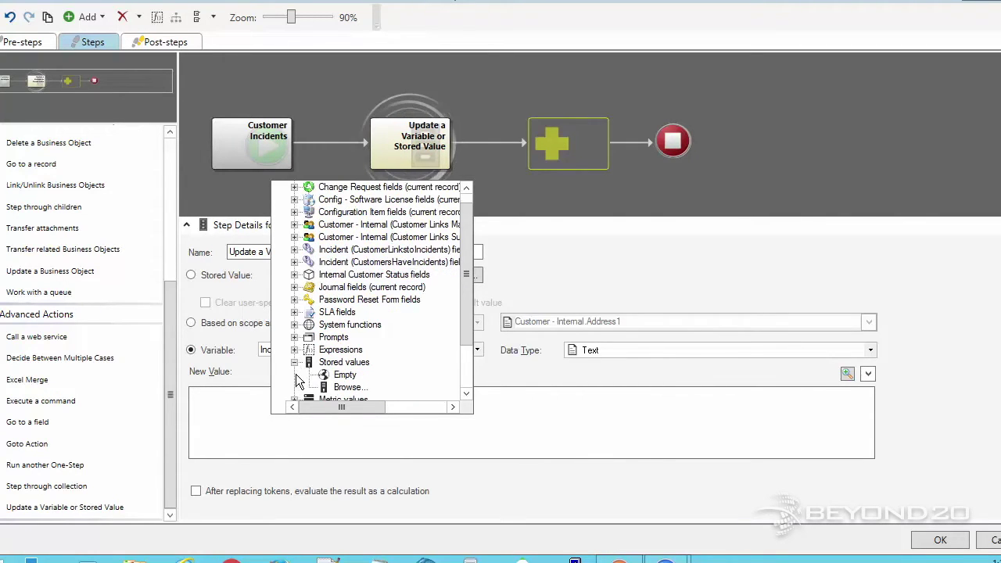
double_click(348, 387)
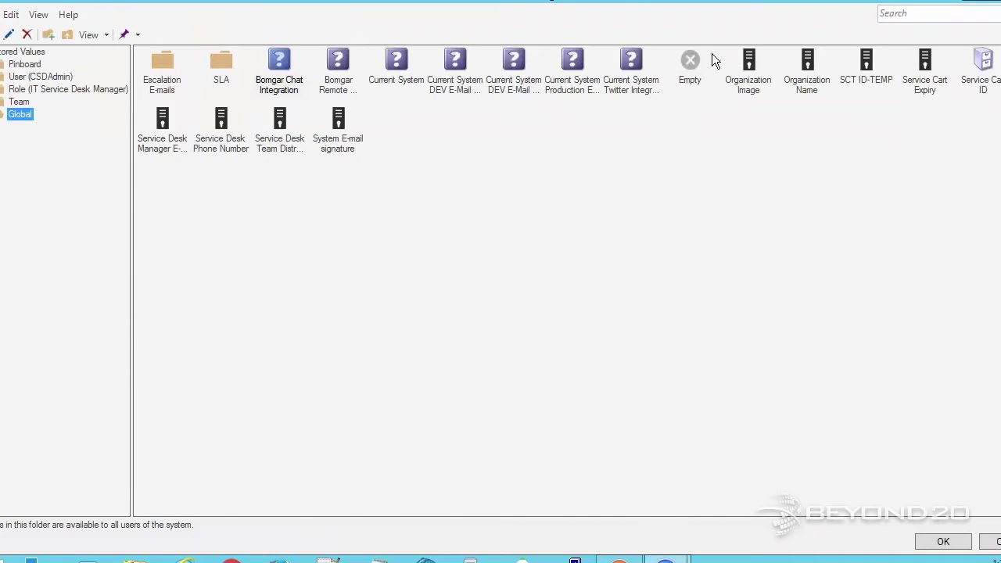
right_click(694, 63)
click(708, 86)
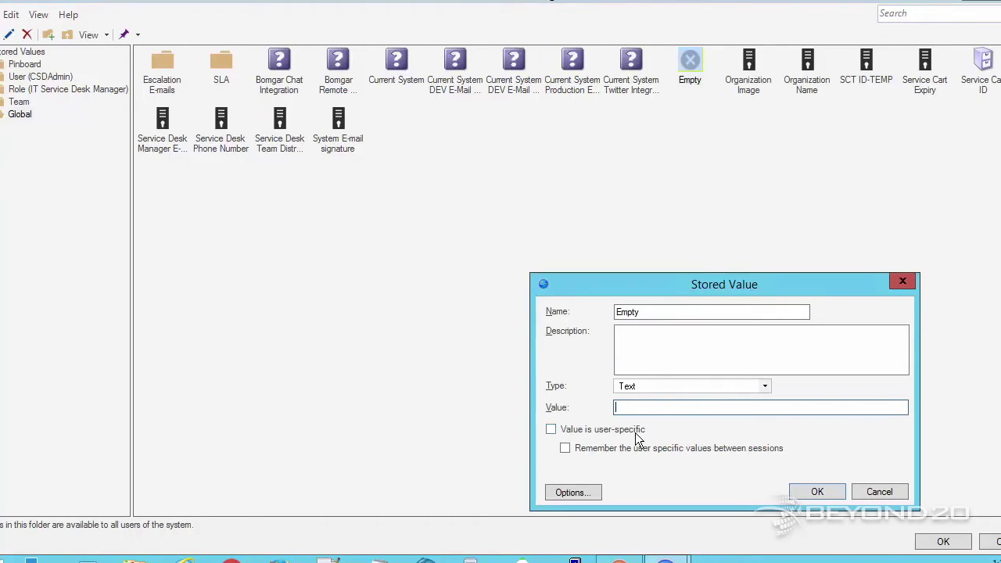
click(814, 490)
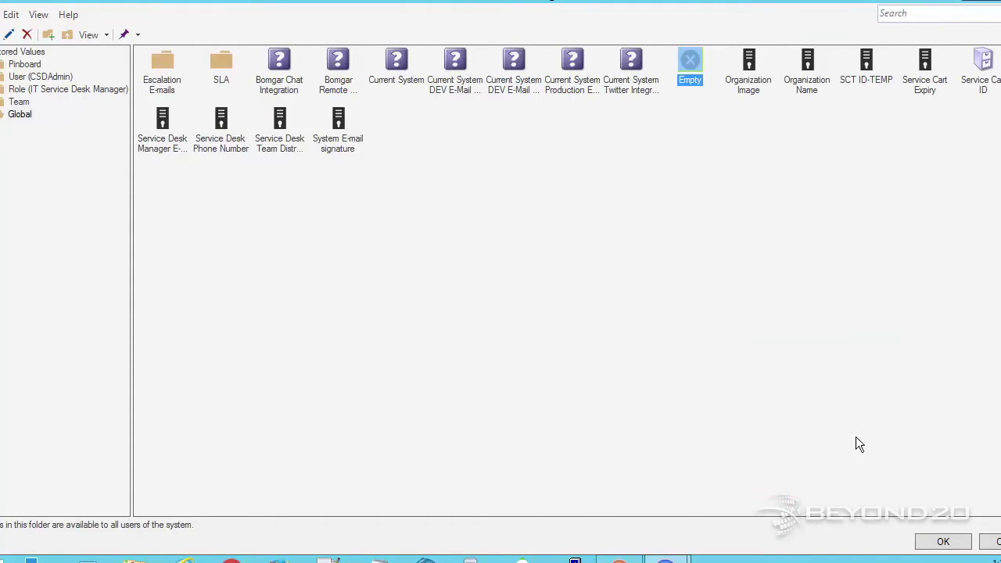
click(943, 543)
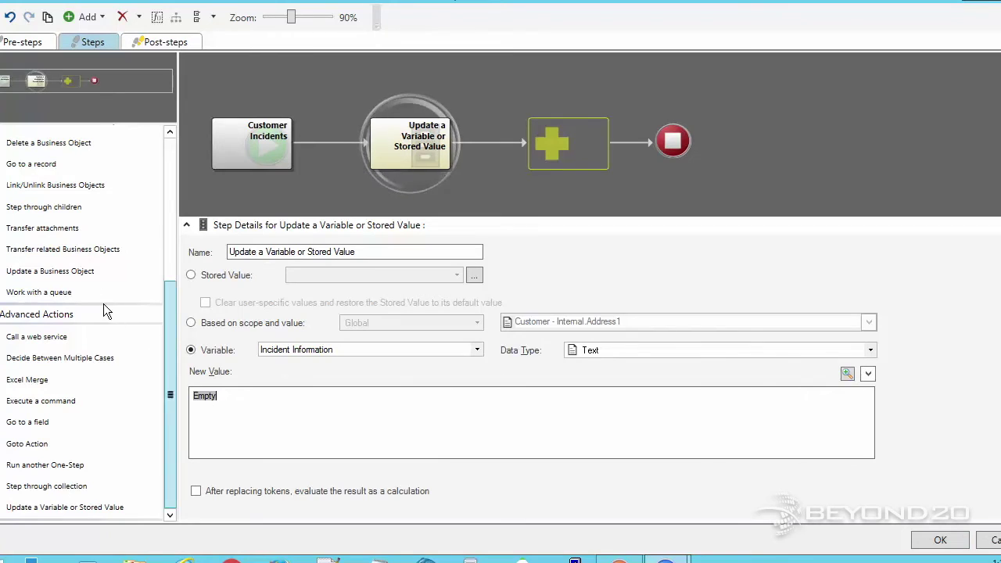
Add a Step through children action after the variable update, with Incident (CustomerLinkstoIncidents) as the child business object.
drag(43, 210, 570, 154)
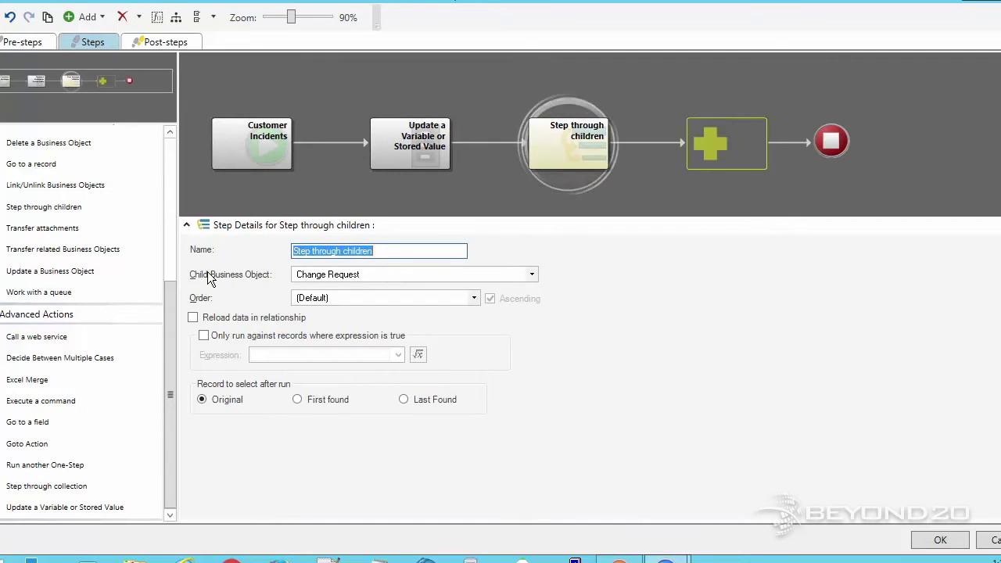
click(383, 275)
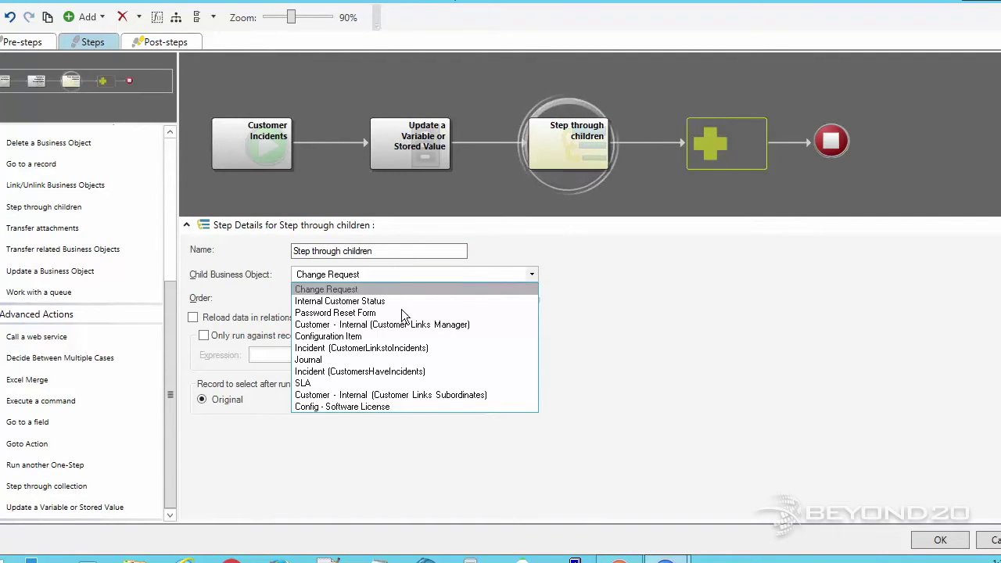
click(423, 348)
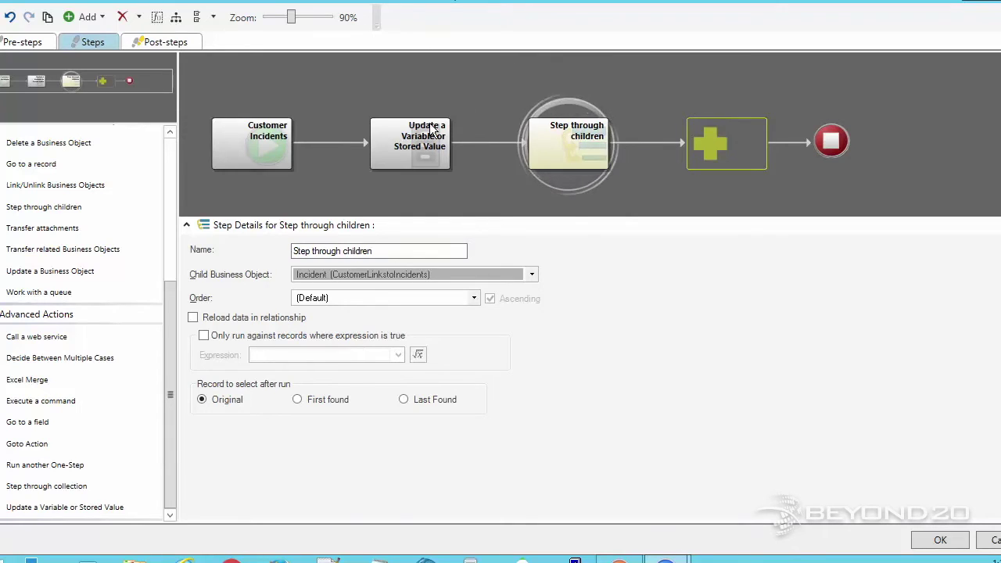
Inside the Step through children action, add an Update a Variable or Stored Value action that targets the Incident Information variable.
double_click(568, 147)
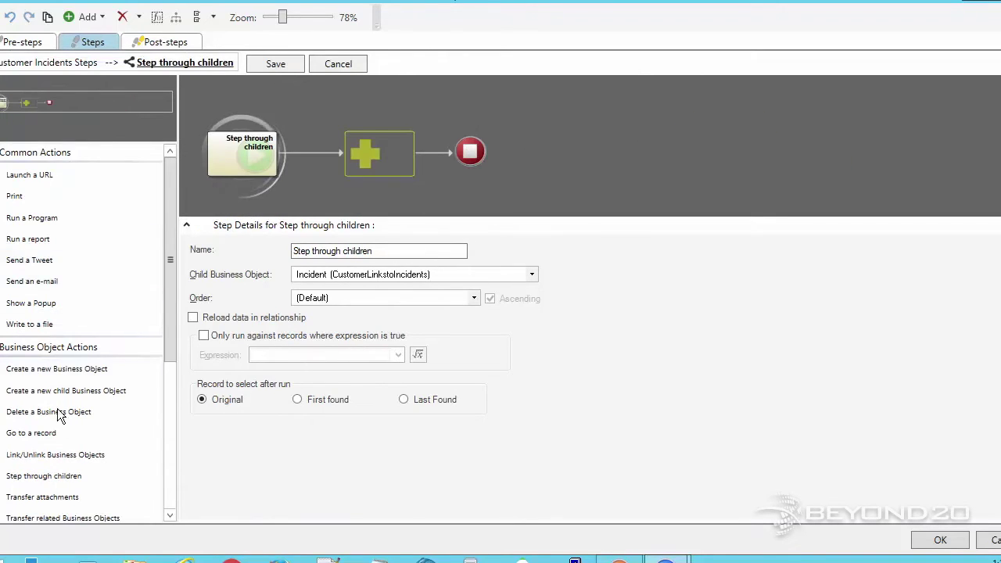
drag(169, 261, 184, 341)
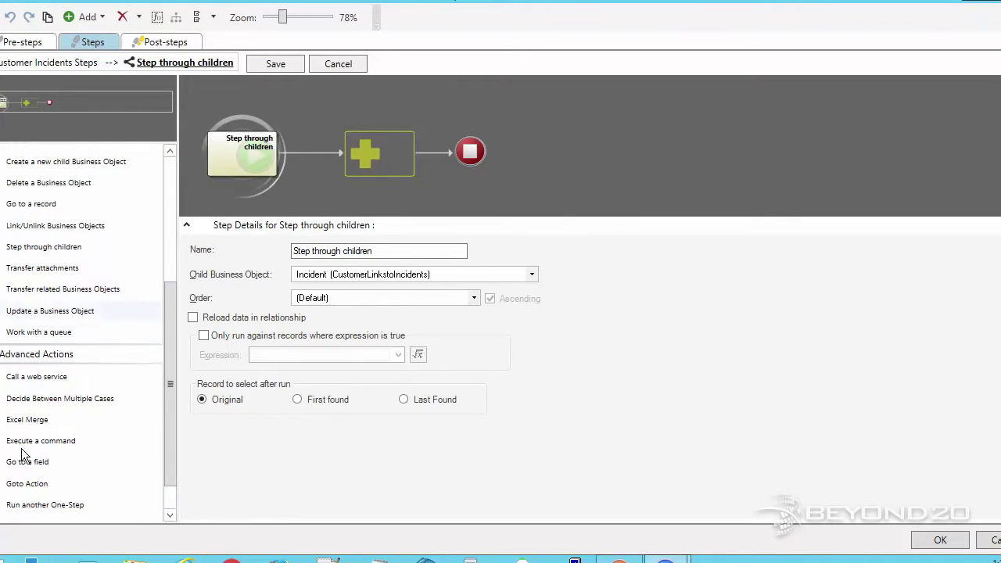
drag(171, 396, 172, 452)
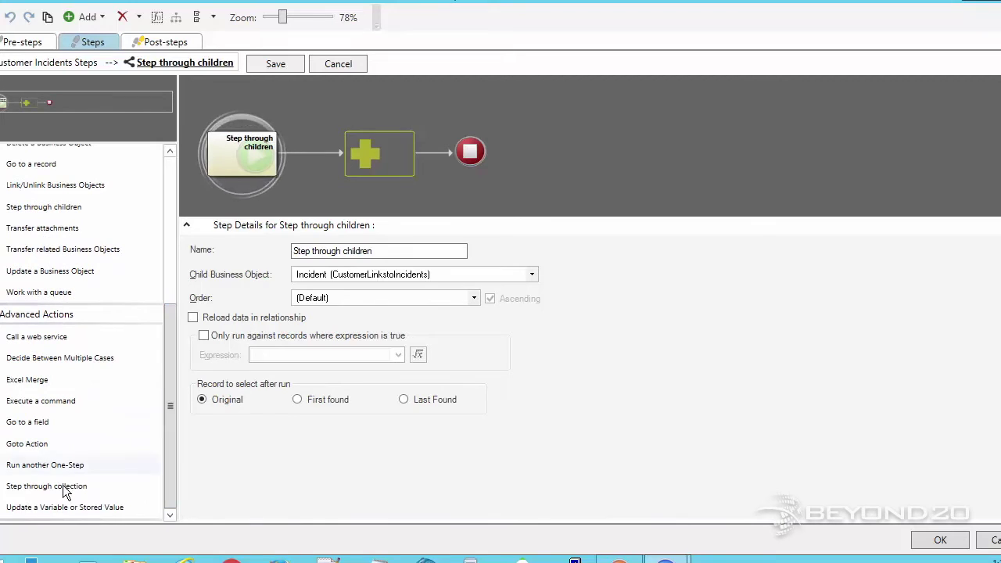
drag(31, 509, 381, 162)
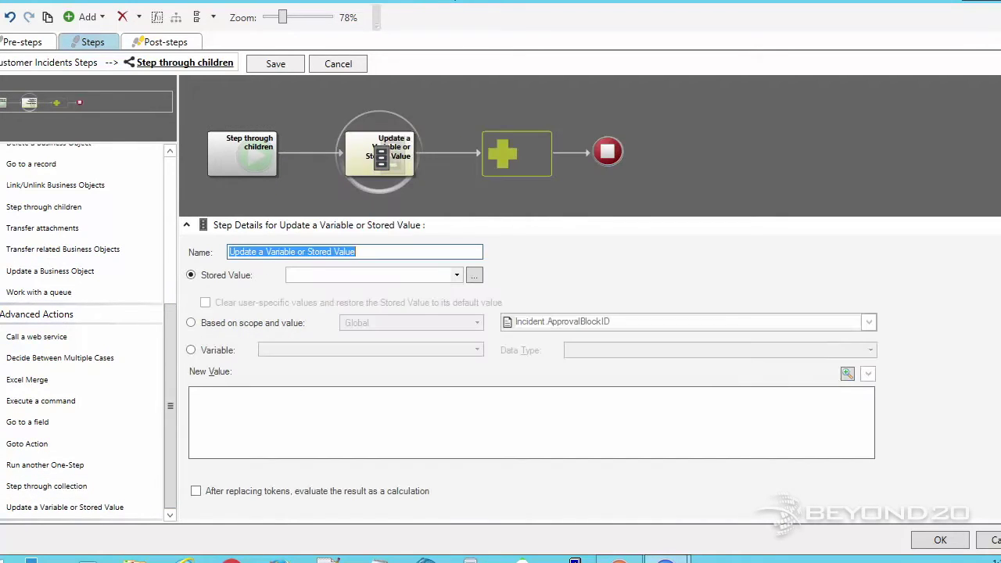
click(201, 350)
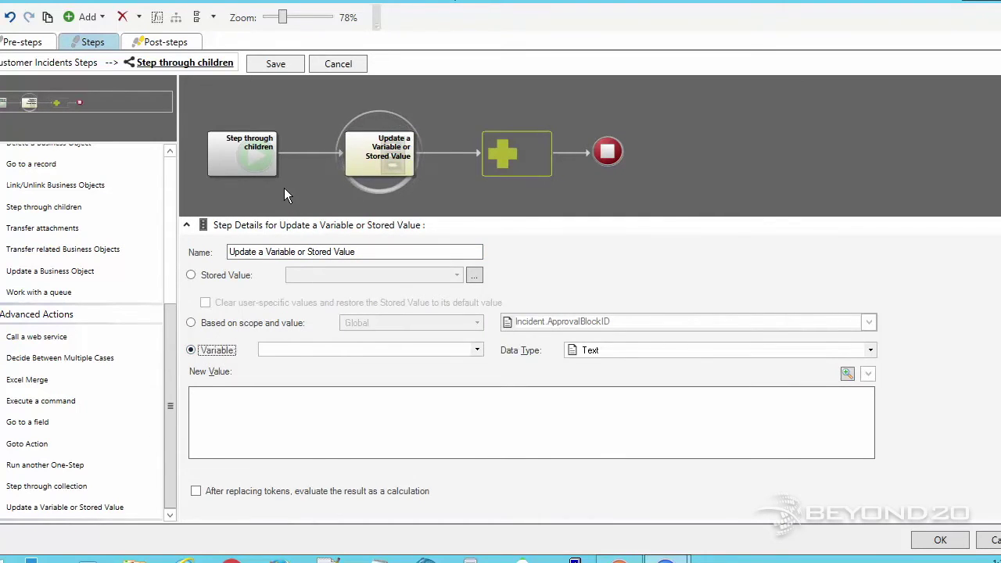
click(475, 351)
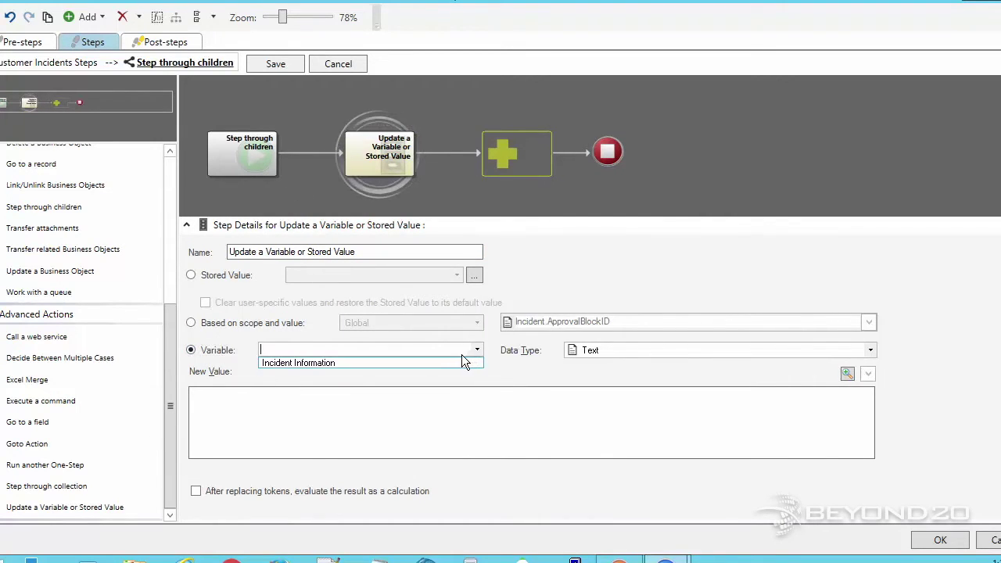
click(390, 359)
Start the nested action's new value with the Incident ID field followed by a hyphen.
click(235, 400)
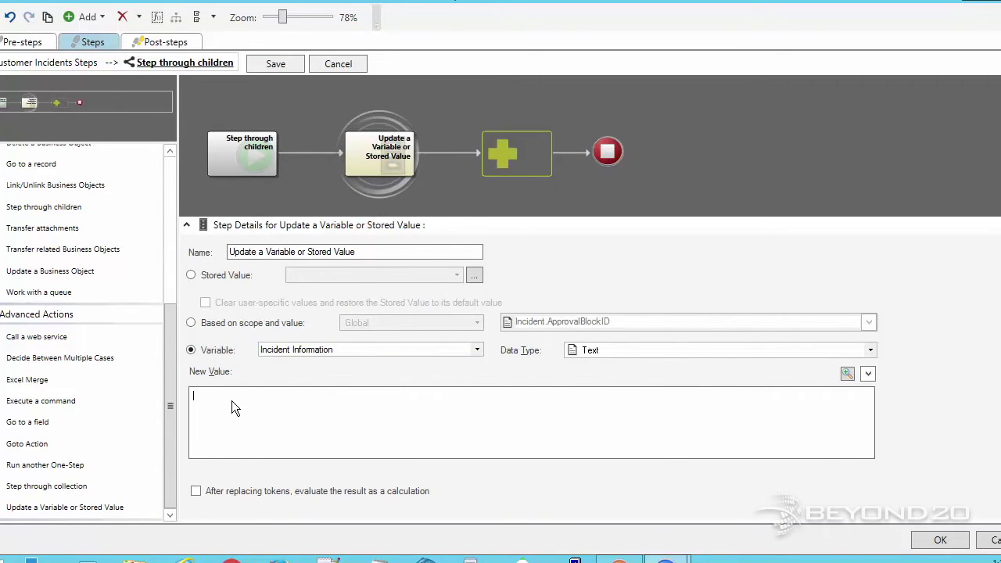
right_click(231, 401)
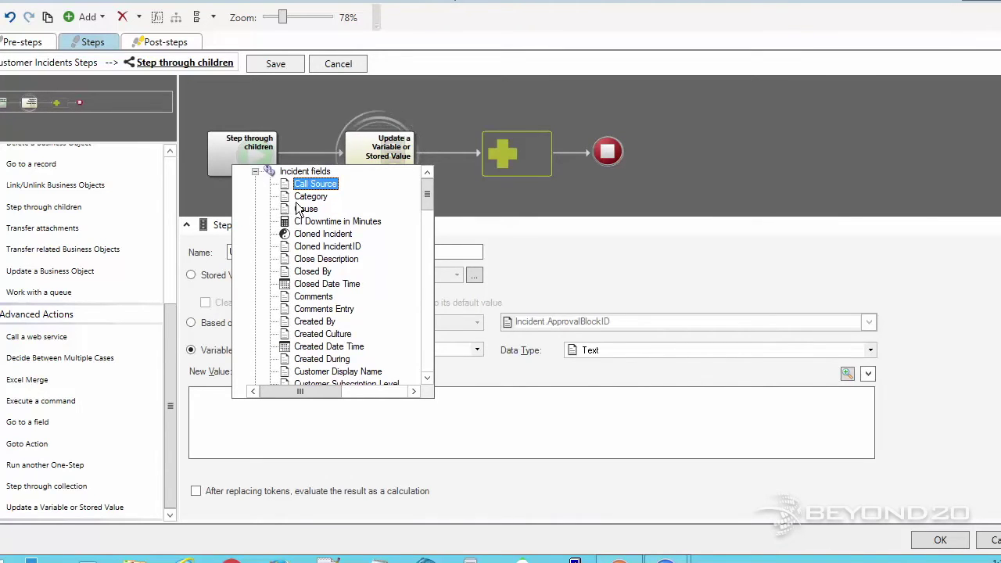
scroll(316, 313, down, 3)
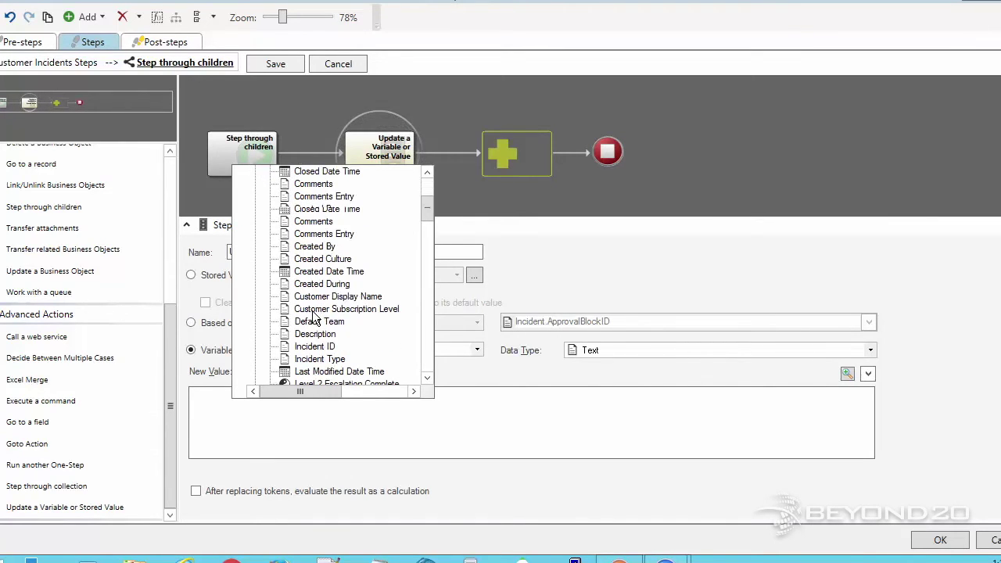
click(316, 306)
text(-)
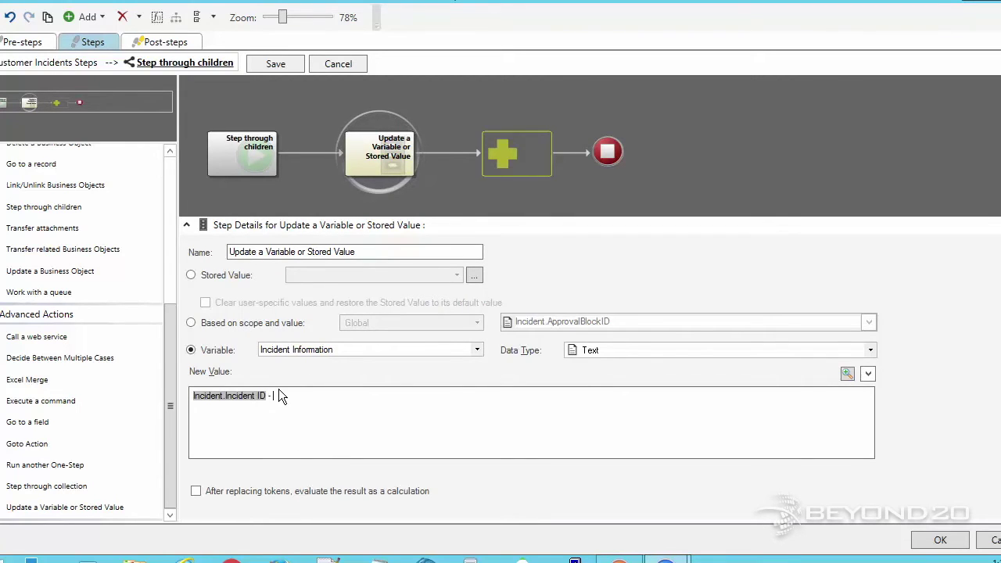
Append the incident's Status and Description fields to the new value, separated by a hyphen.
right_click(296, 396)
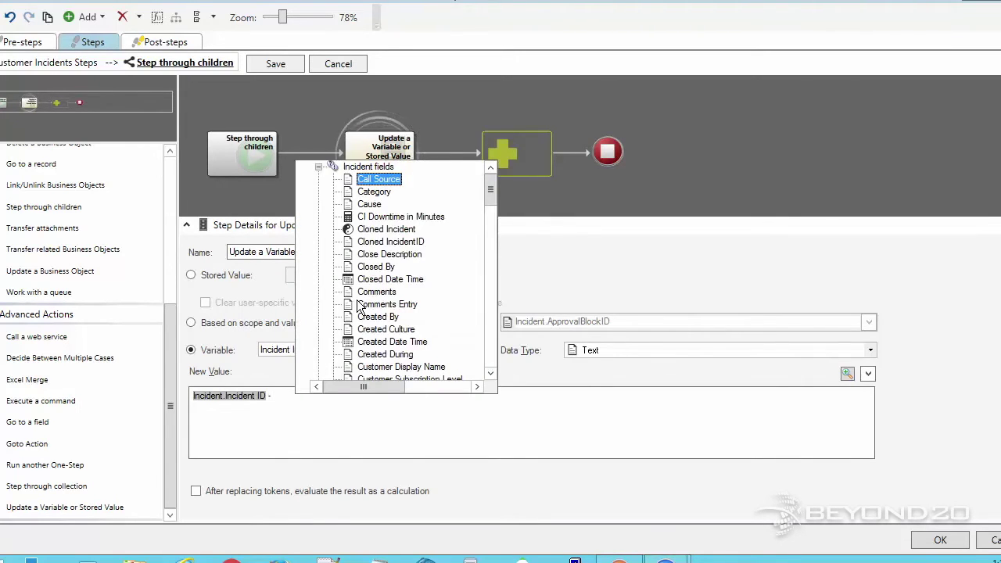
scroll(367, 305, down, 10)
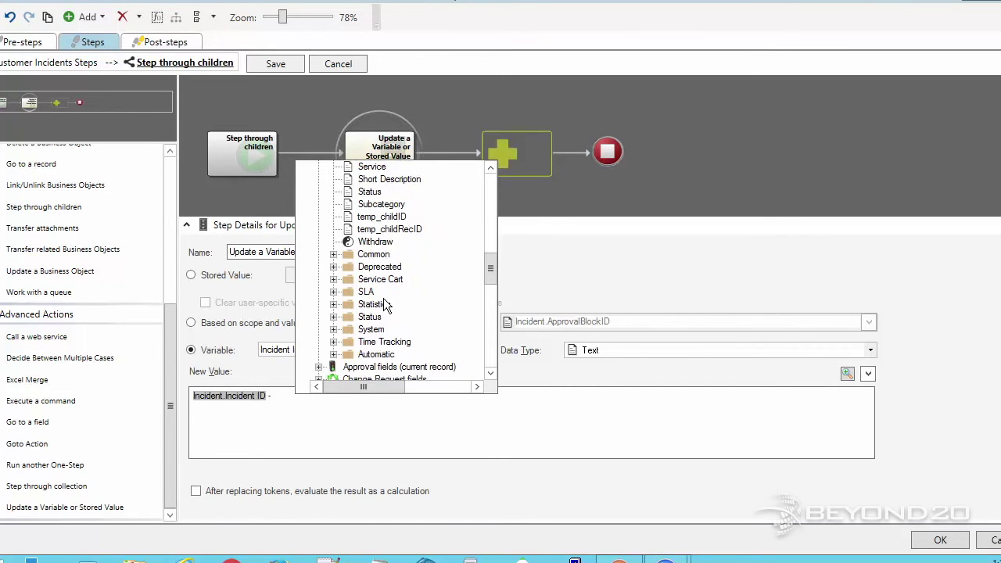
scroll(386, 288, up, 2)
double_click(377, 270)
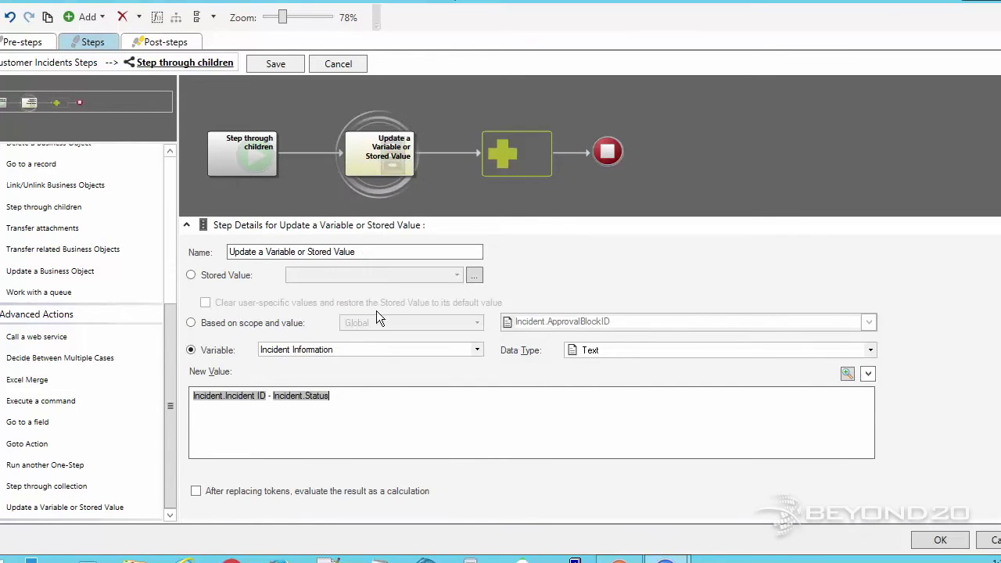
text(-)
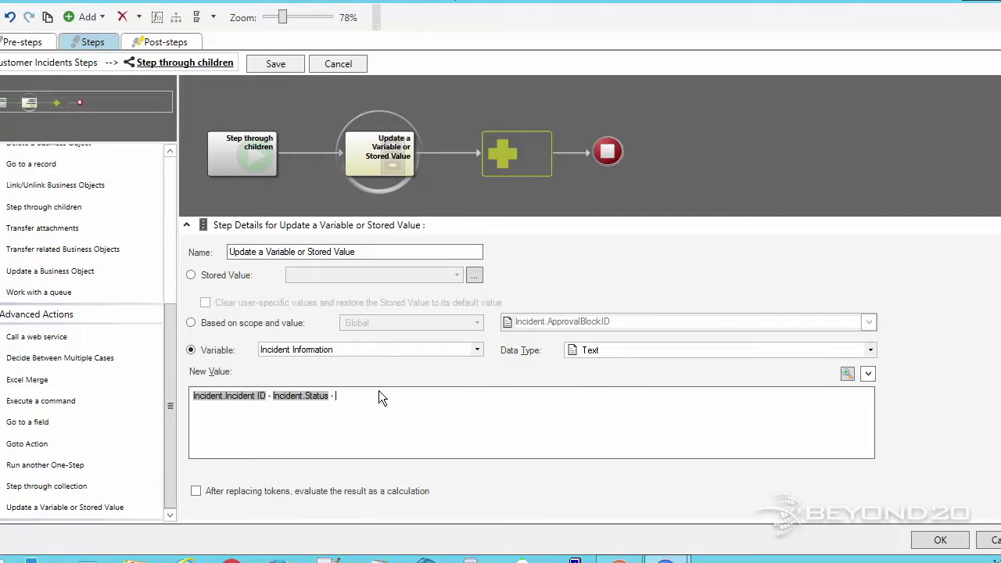
right_click(380, 396)
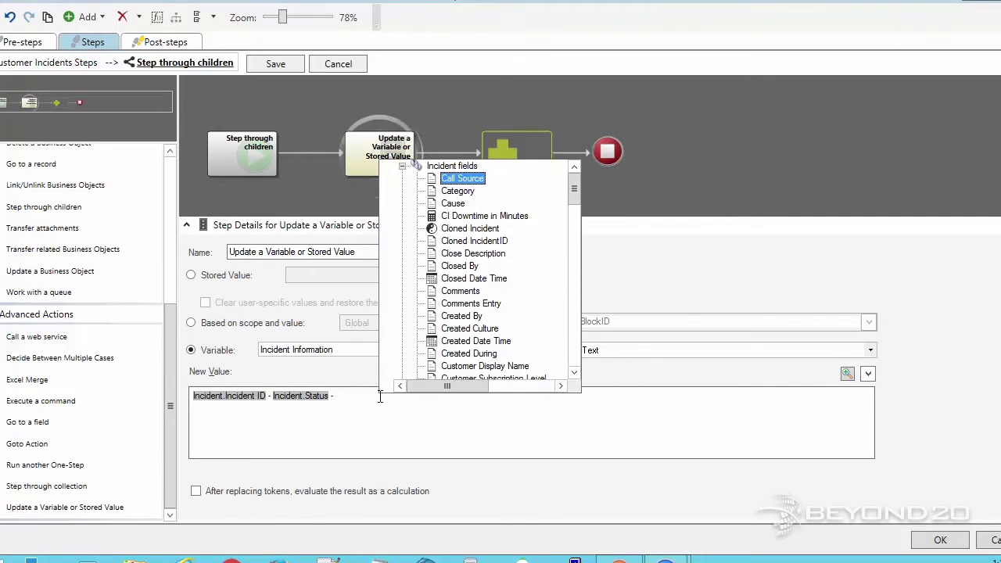
scroll(460, 269, down, 6)
double_click(470, 263)
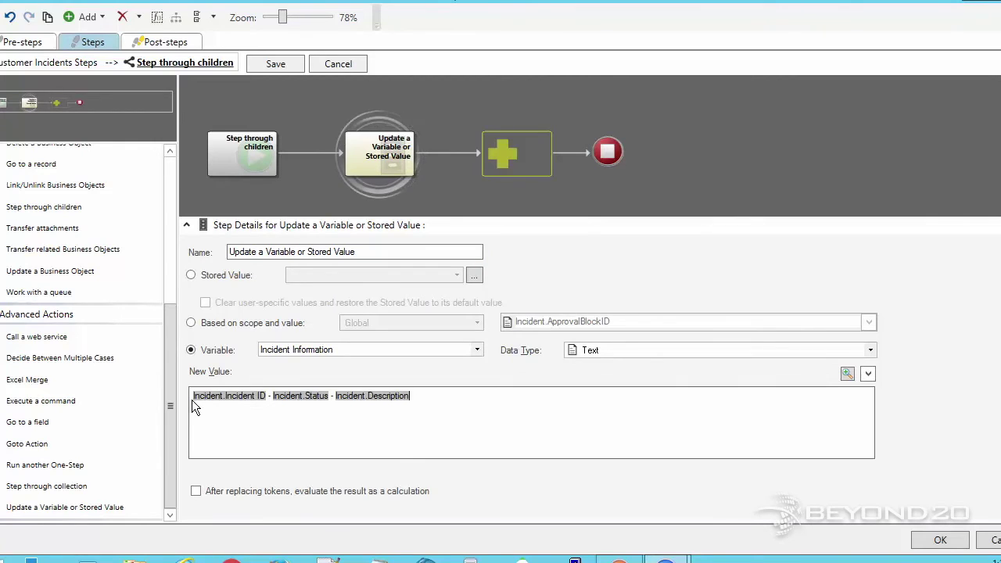
Label the fields in the new value with "Incident ID#", "Status:" and "Description:", and start a new line after them.
click(270, 396)
text(Inci)
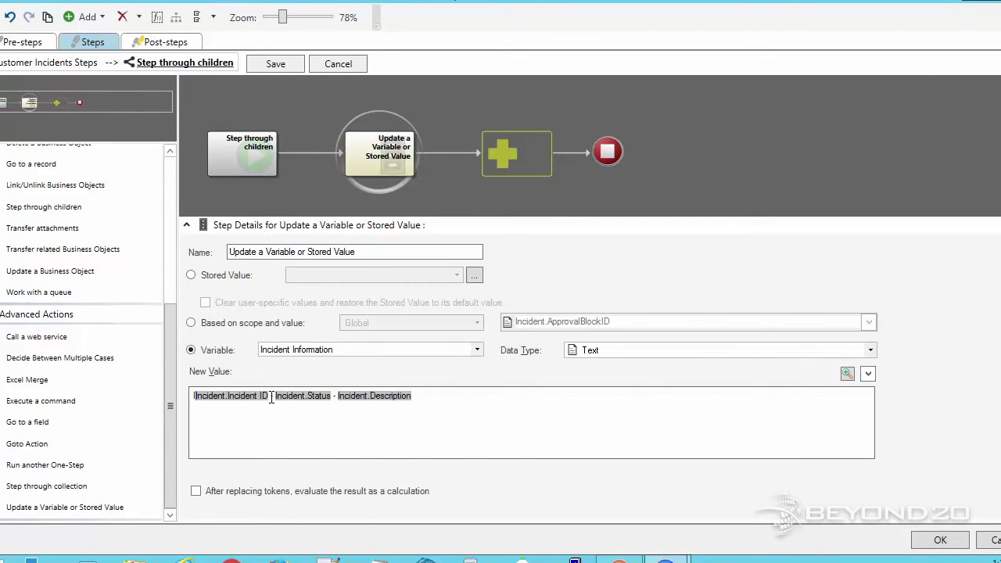
text(dent.Inci)
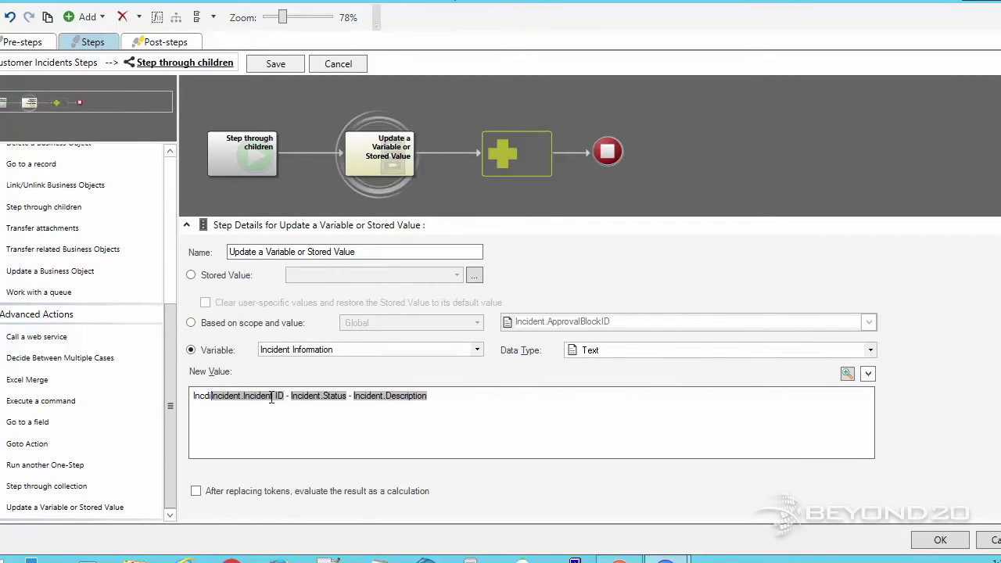
text(de)
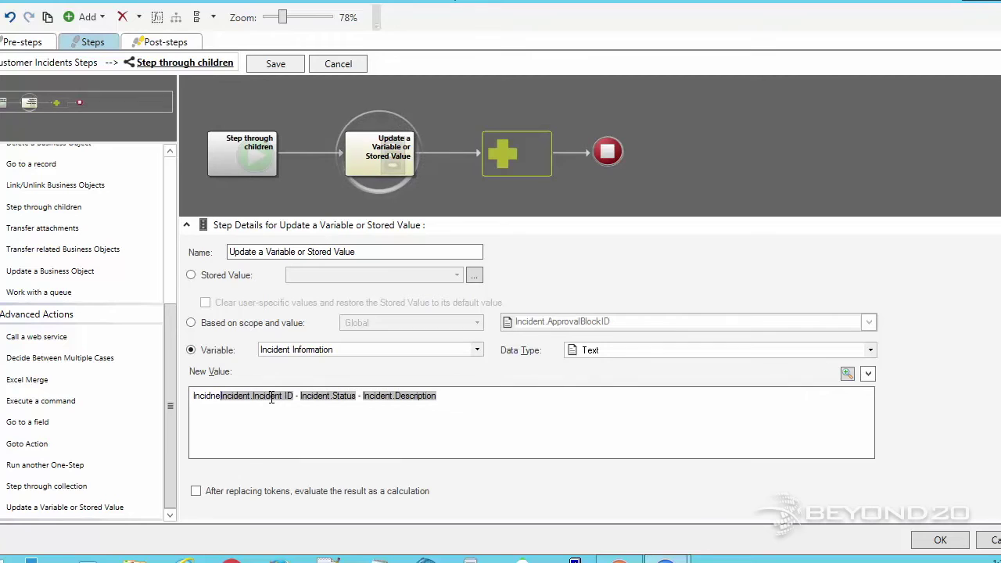
text(nt ID)
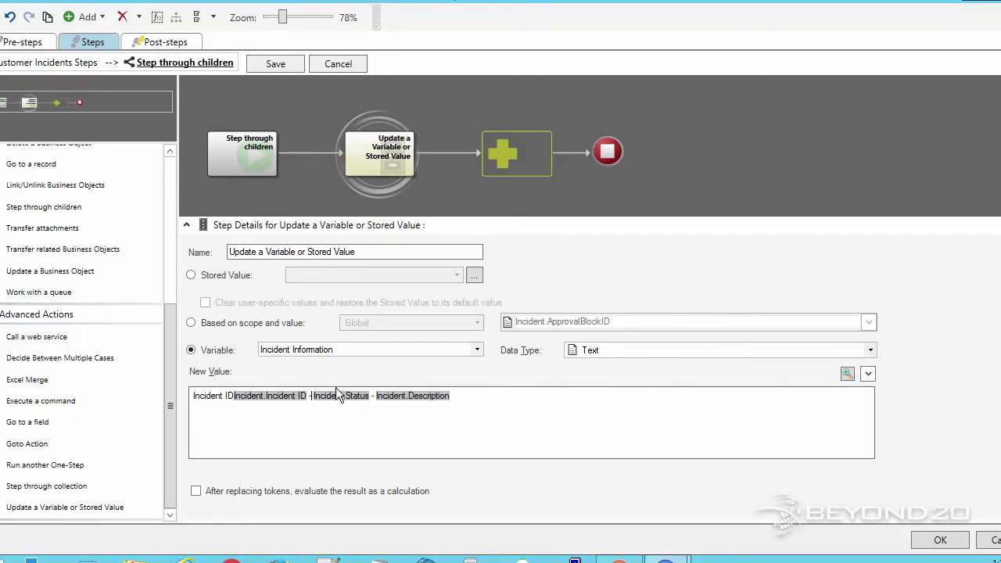
text(Status -)
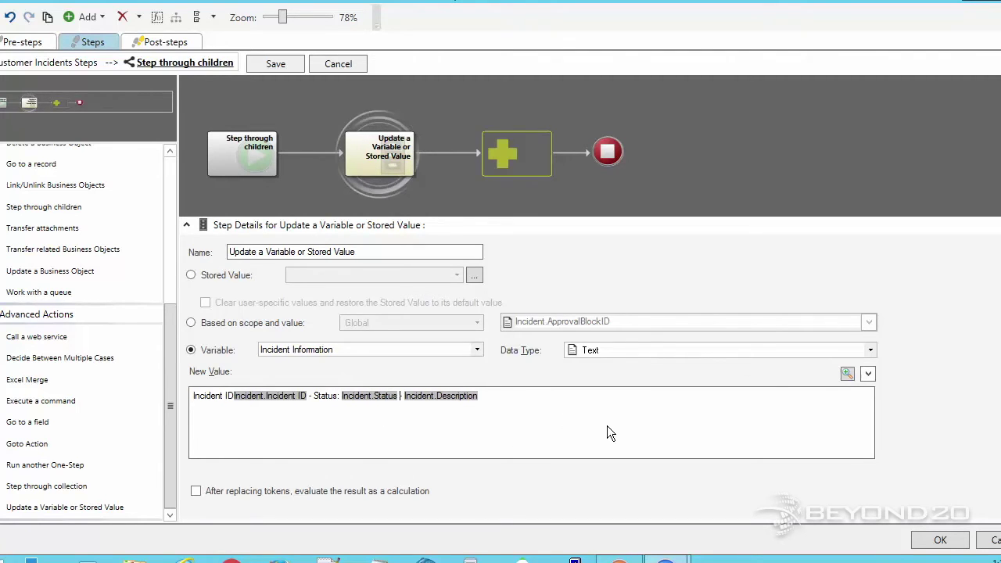
text(Description)
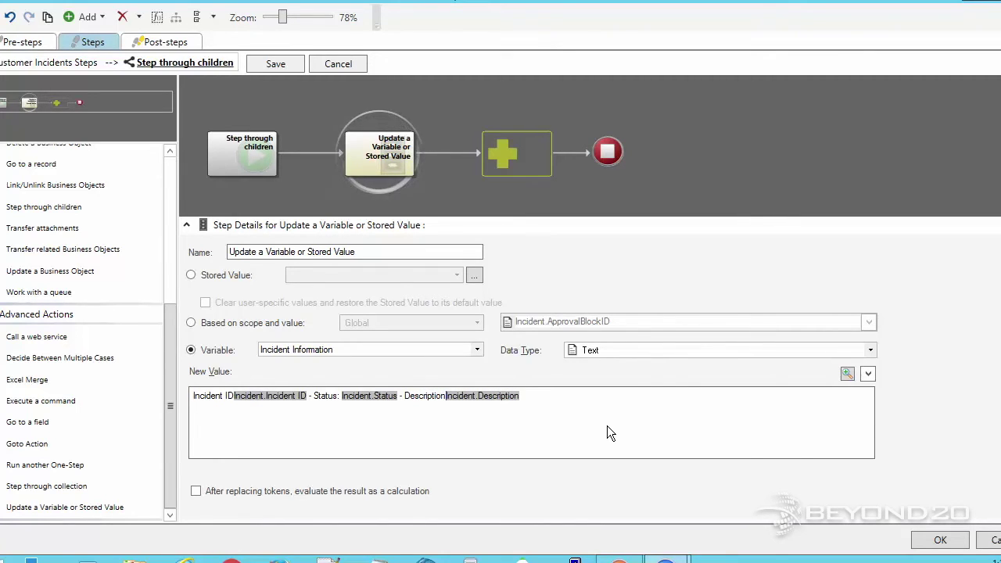
text(:)
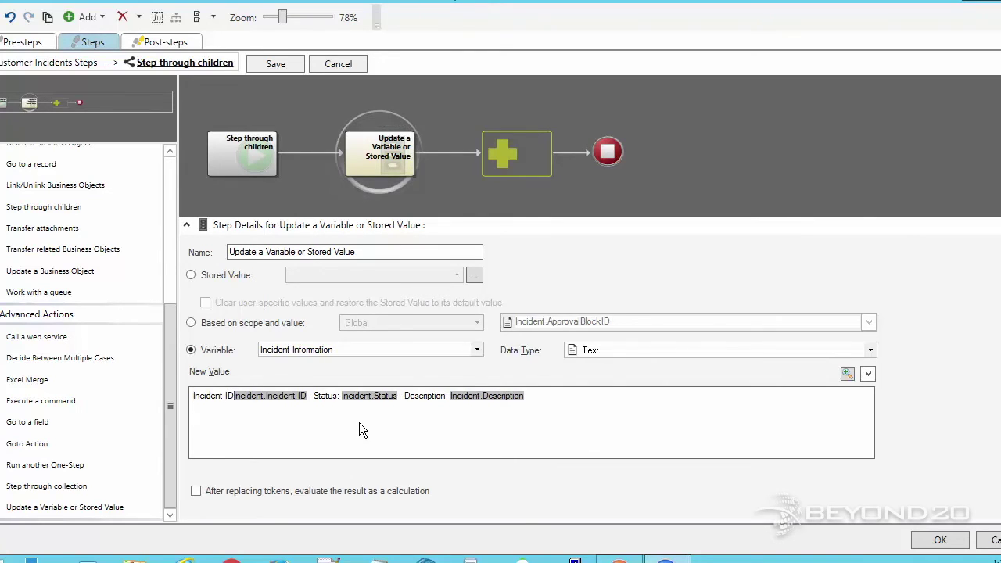
text(#)
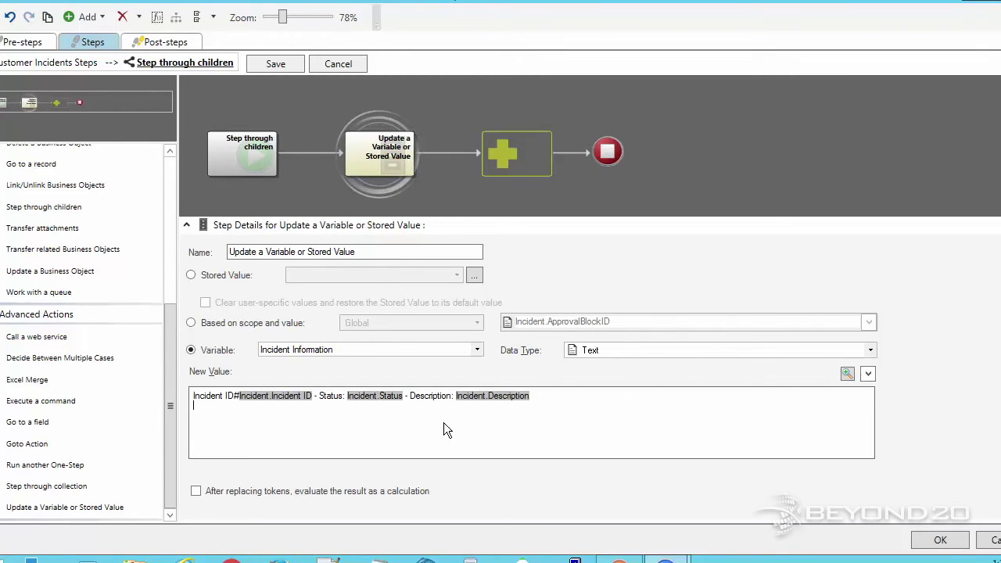
Insert the Incident Information variable on the second line of the new value.
right_click(238, 425)
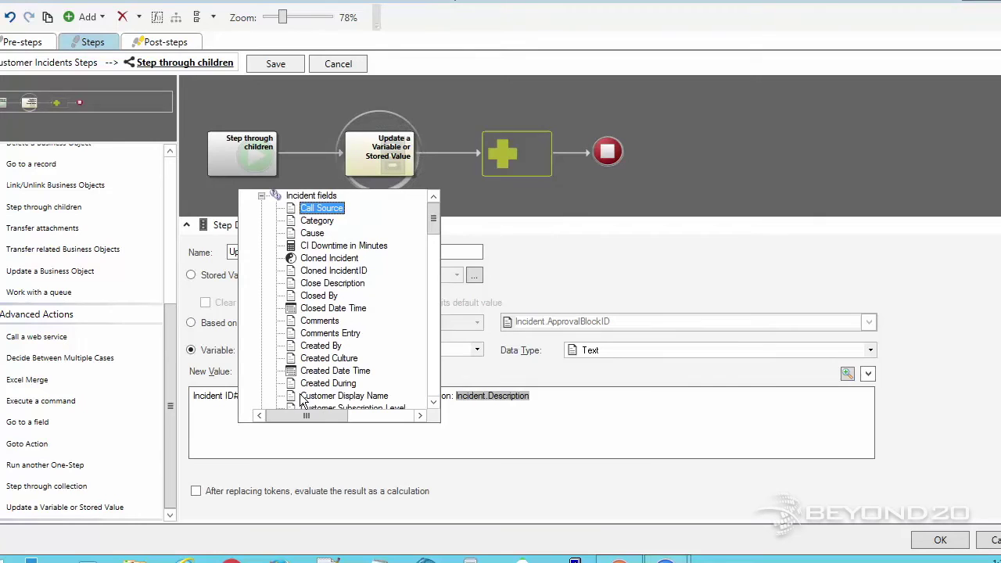
click(261, 196)
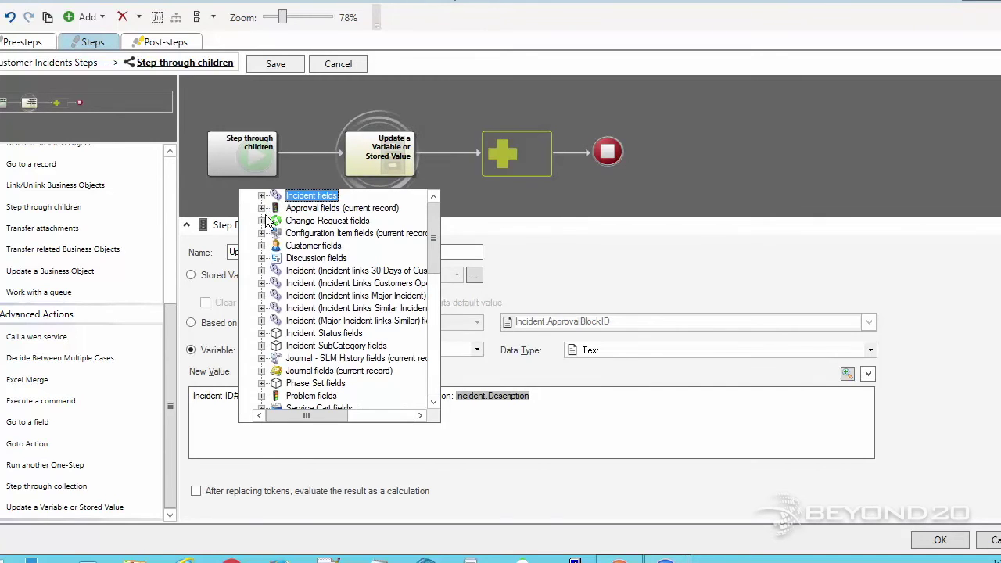
scroll(277, 307, down, 10)
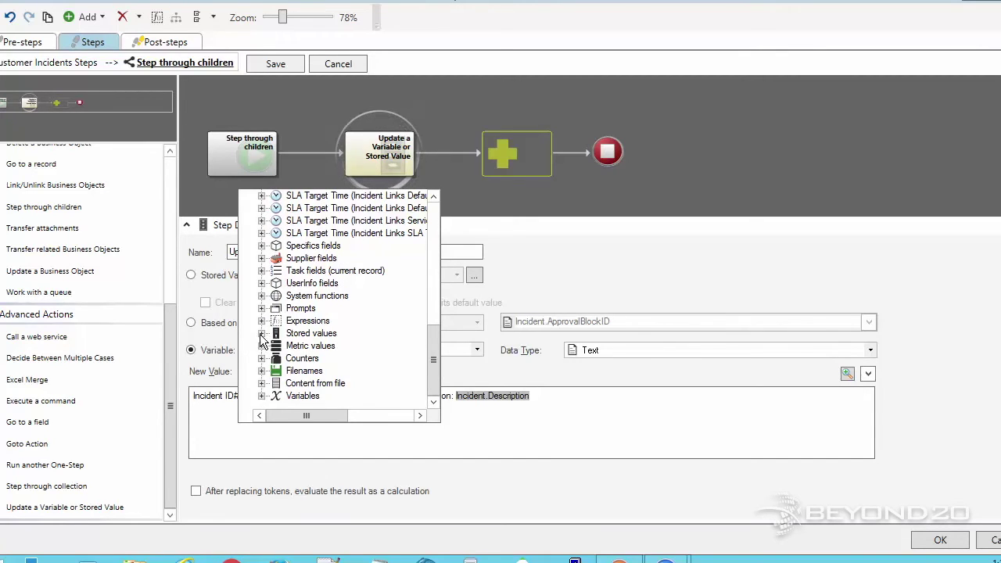
click(263, 334)
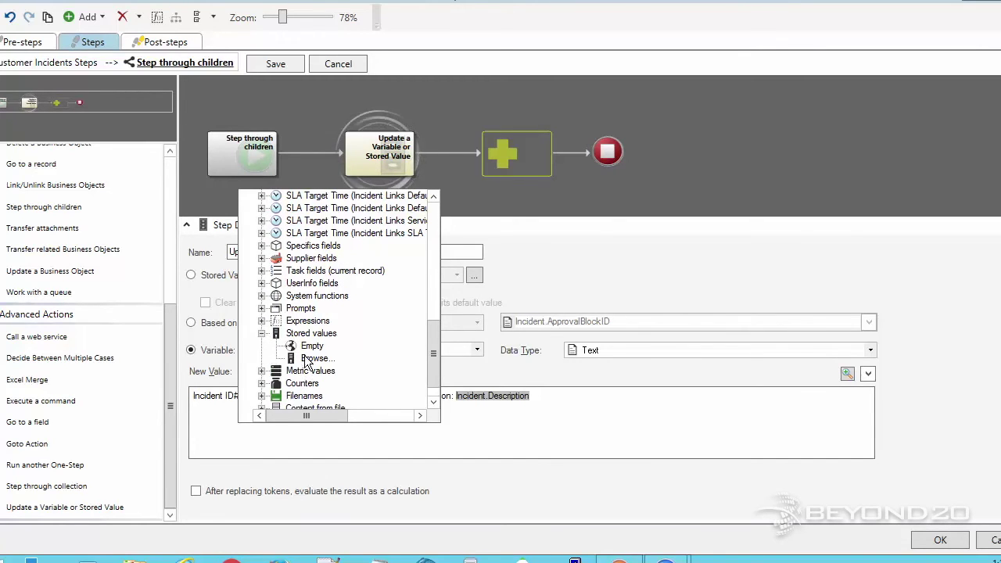
click(262, 334)
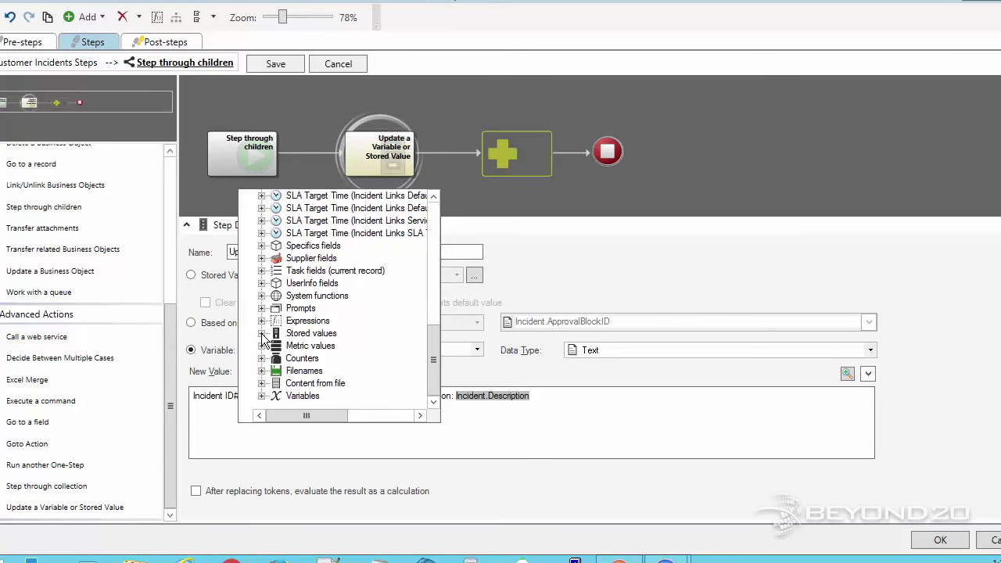
click(264, 396)
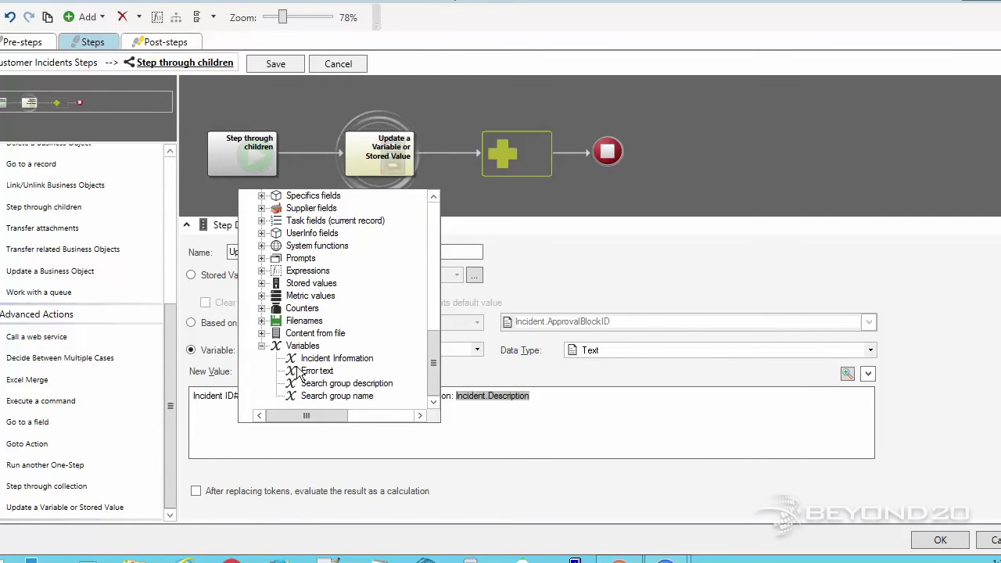
click(319, 362)
double_click(320, 360)
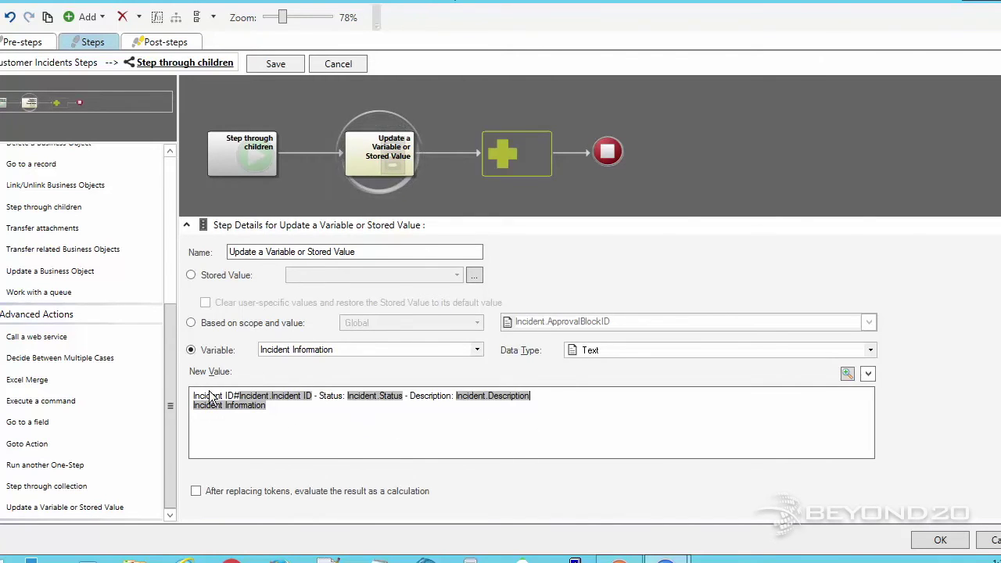
Check the ID, Status and Description labels in the new value and save the One-Step.
drag(195, 398, 224, 395)
drag(200, 396, 220, 396)
double_click(331, 395)
double_click(431, 396)
click(274, 428)
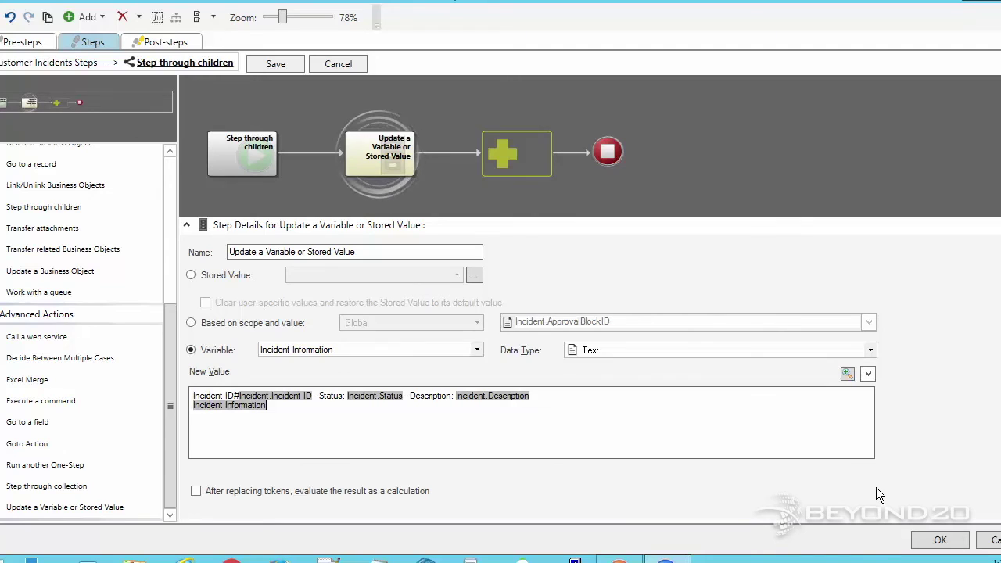
click(941, 542)
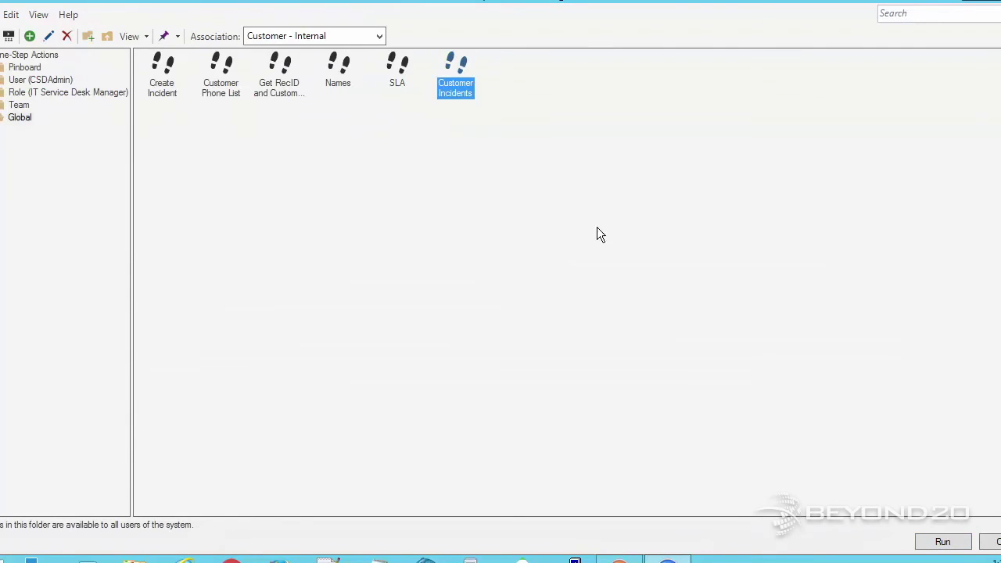
Reopen the Customer Incidents One-Step for editing and review its variable update and Step through children actions.
right_click(454, 73)
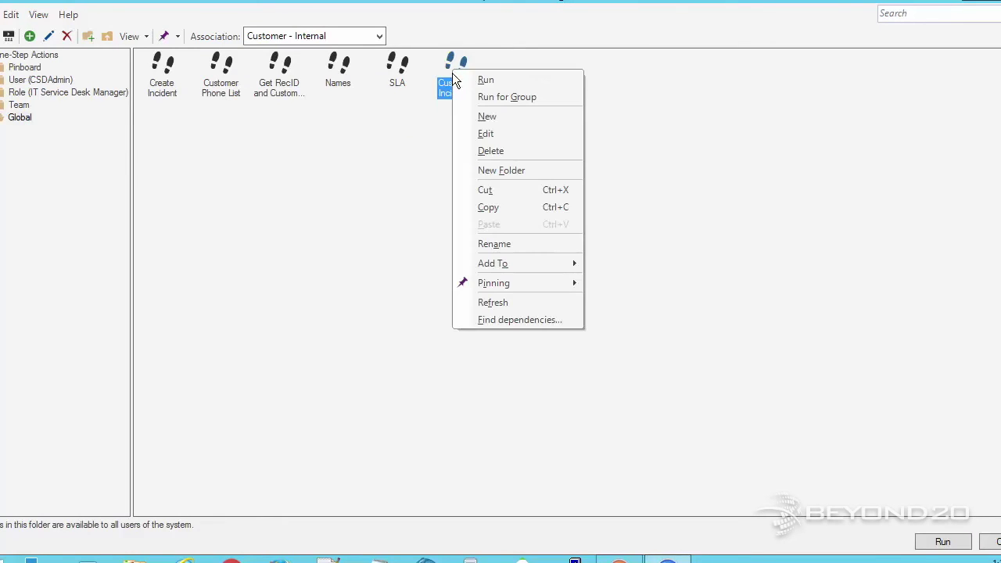
click(472, 131)
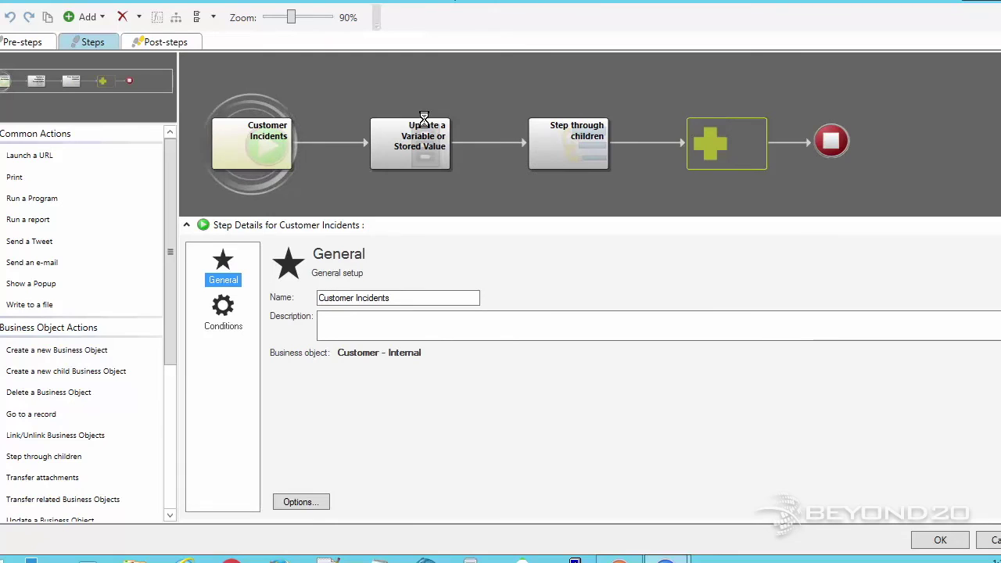
click(425, 131)
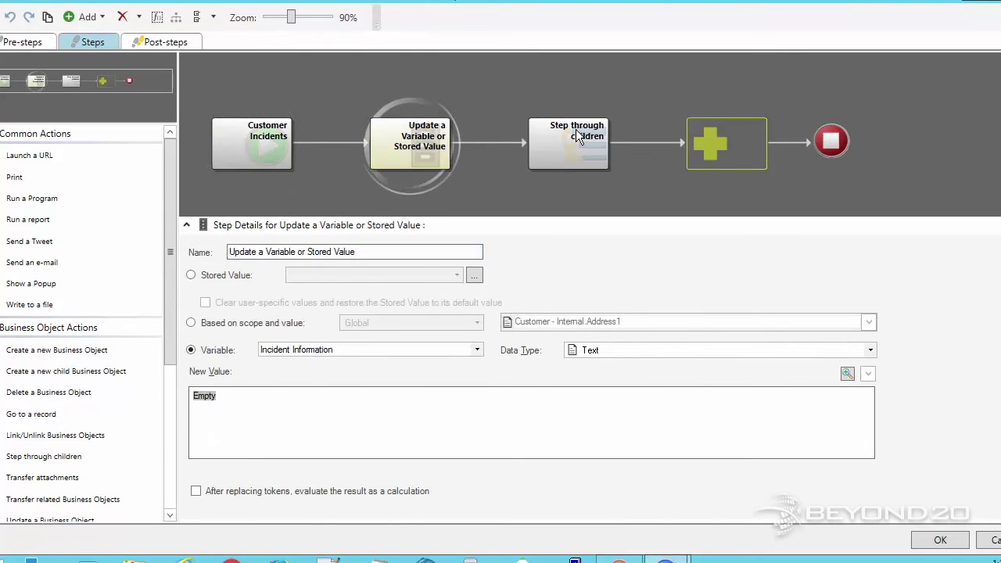
click(568, 129)
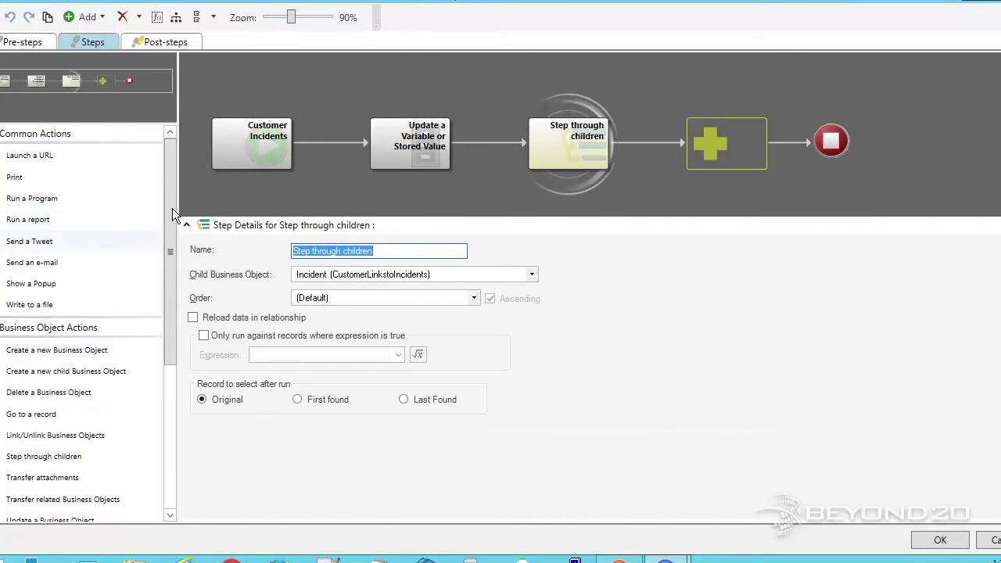
Add a Send an e-mail action after Step through children and fill in the recipient's e-mail address.
scroll(173, 256, down, 2)
scroll(27, 223, up, 1)
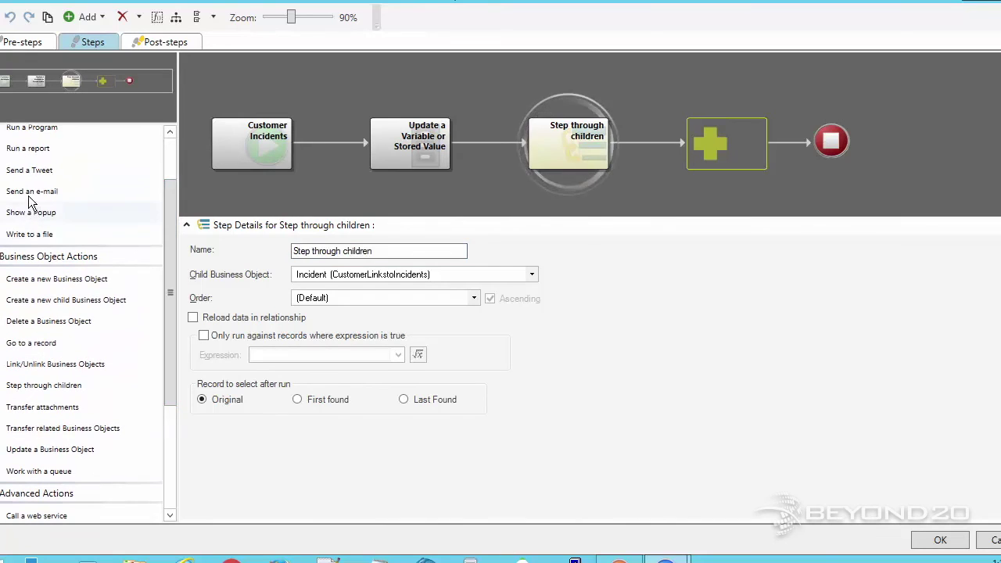
drag(32, 192, 717, 142)
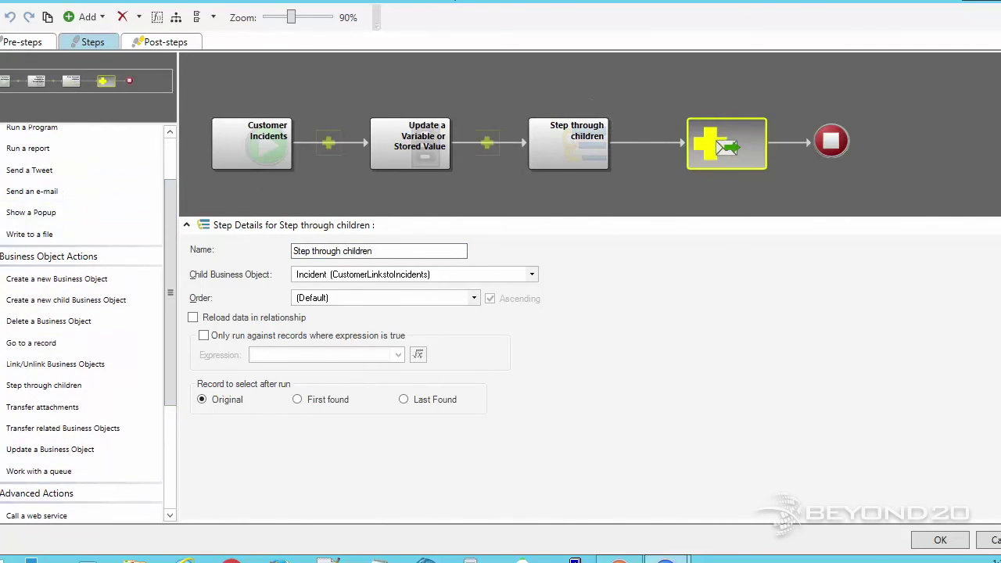
click(291, 329)
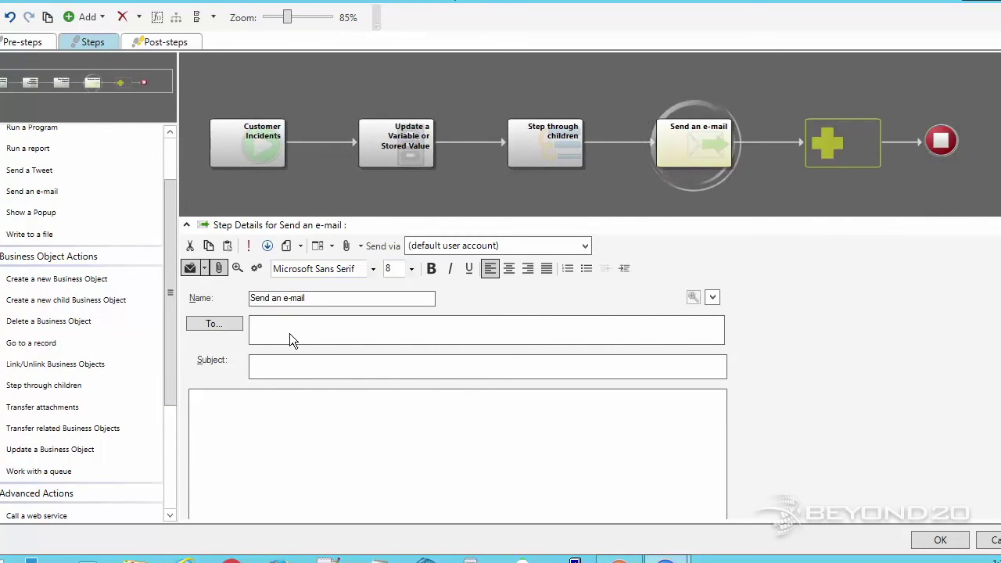
text(test@mail.com)
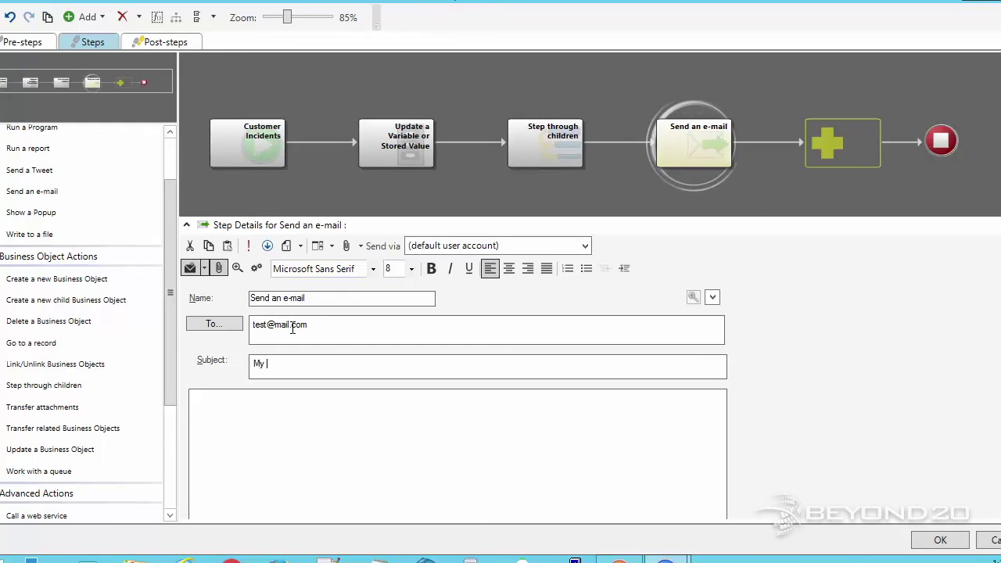
Set the e-mail subject to "My Current Incidents".
key(BackSpace)
key(BackSpace)
key(BackSpace)
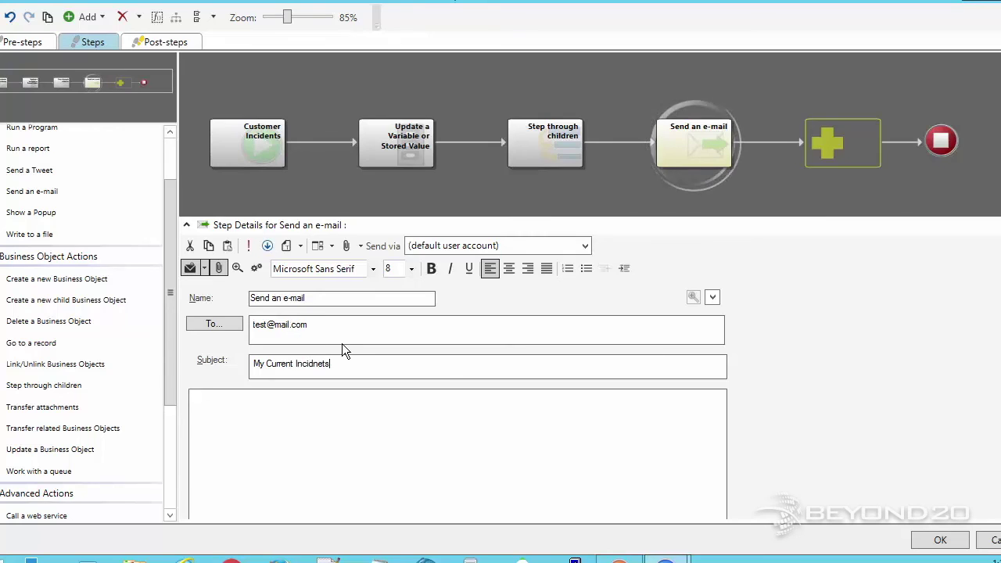
key(BackSpace)
key(BackSpace)
key(BackSpace)
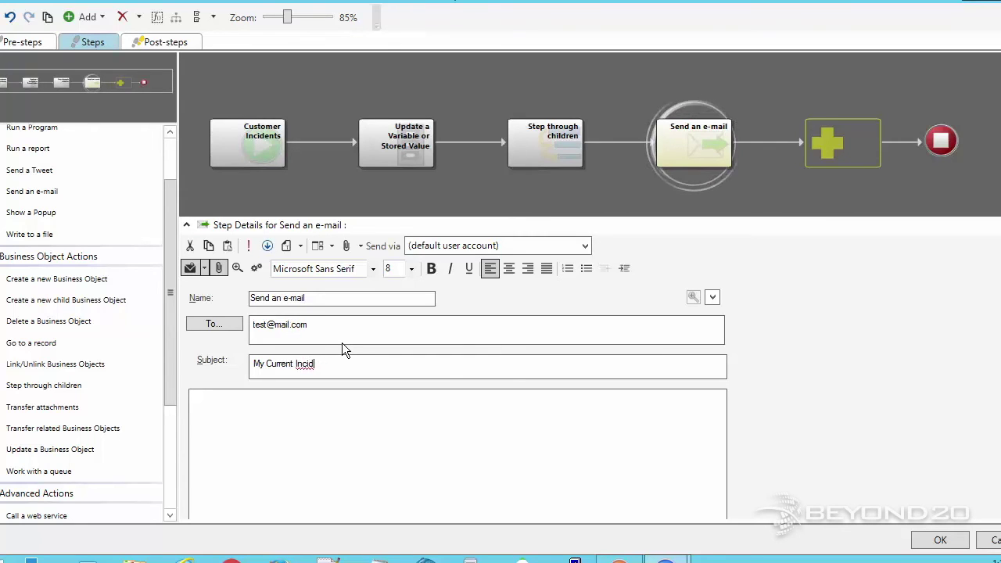
Insert the Incident Information variable into the e-mail body and save the One-Step.
click(217, 435)
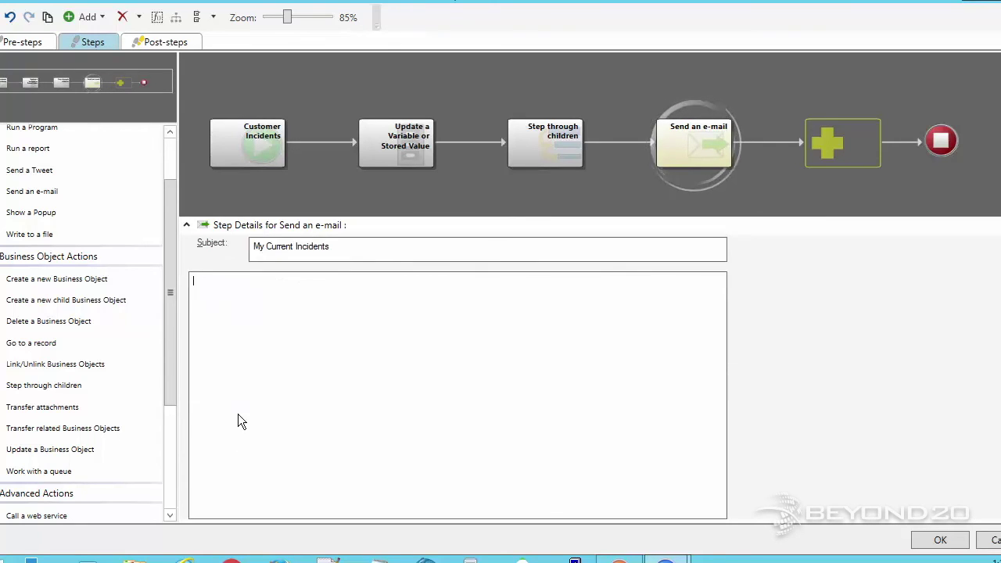
right_click(237, 329)
click(259, 334)
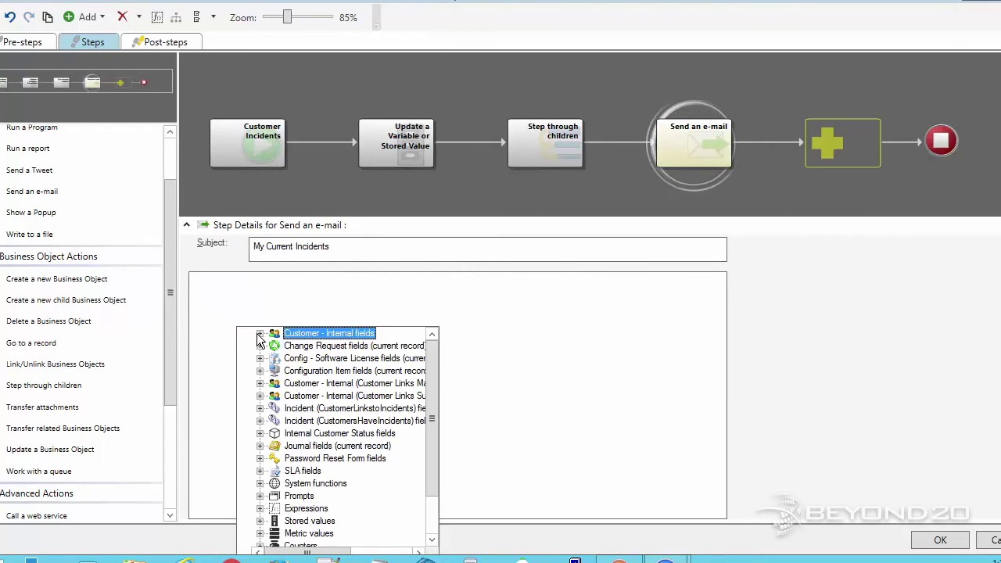
scroll(286, 377, down, 2)
click(259, 534)
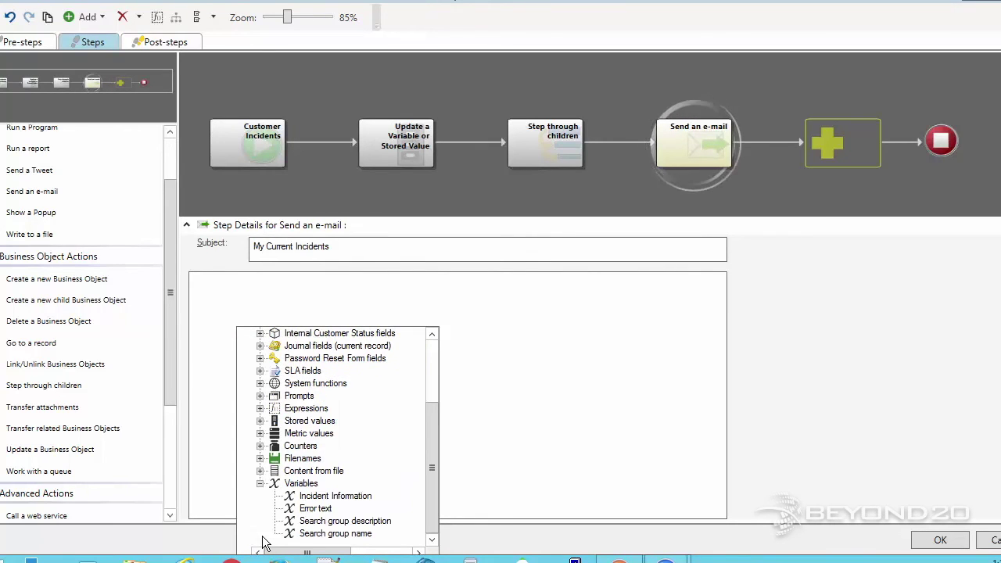
double_click(315, 497)
scroll(309, 413, up, 2)
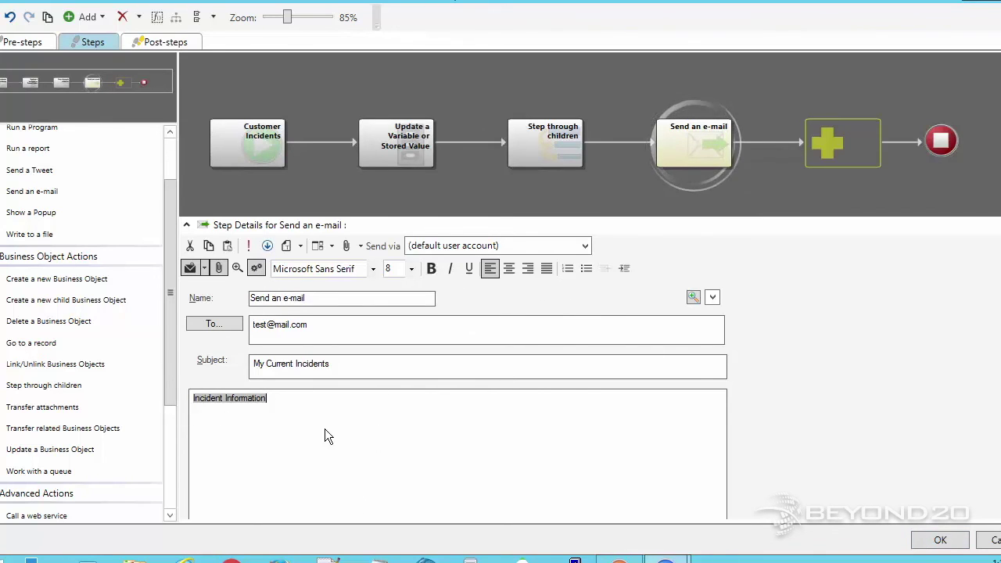
click(941, 541)
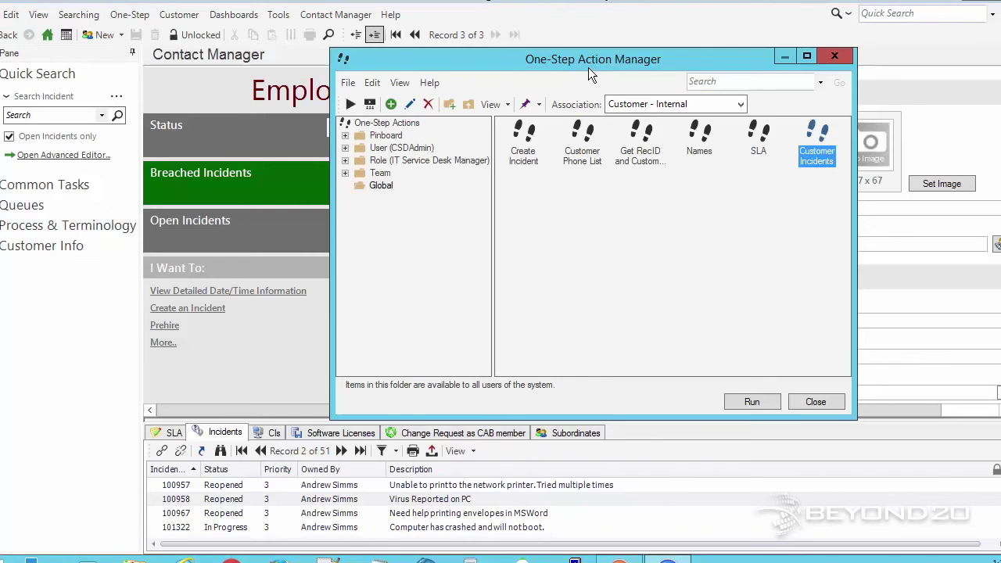
Move the One-Step Action Manager aside and run the Customer Incidents One-Step on the current customer.
drag(134, 56, 351, 71)
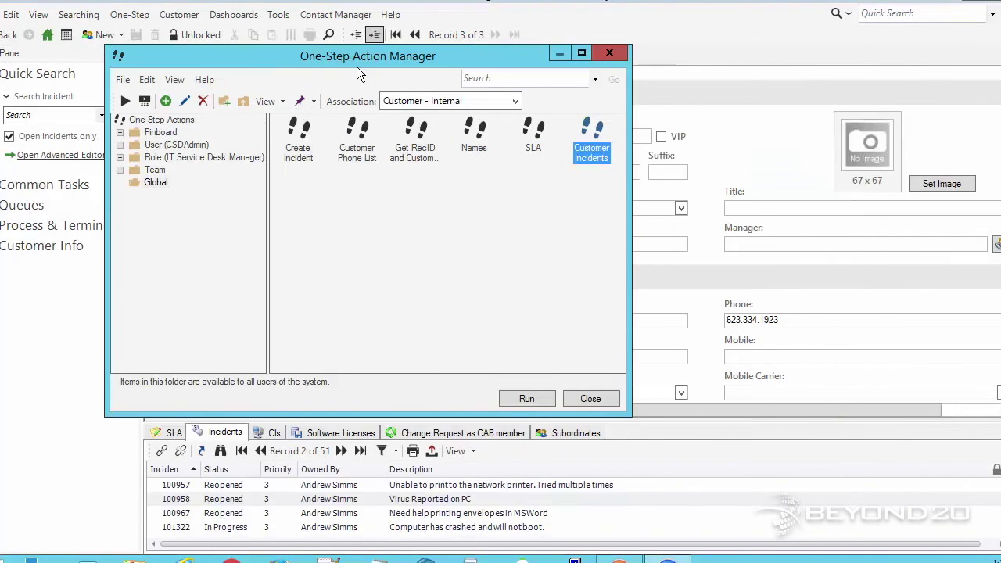
right_click(584, 134)
click(665, 142)
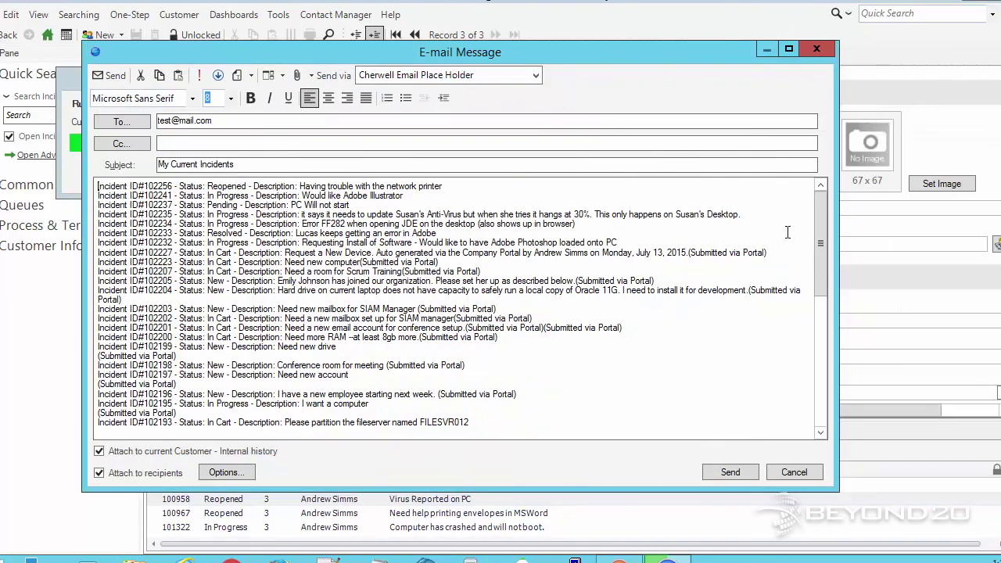
Widen the generated e-mail message and examine the incident IDs, statuses and descriptions listed in its body.
drag(838, 269, 955, 276)
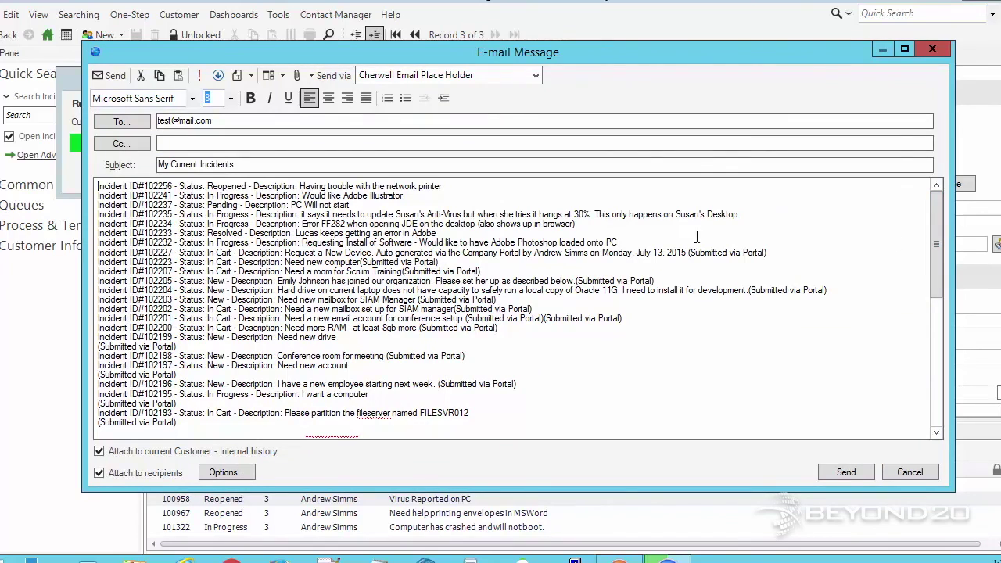
drag(106, 186, 354, 188)
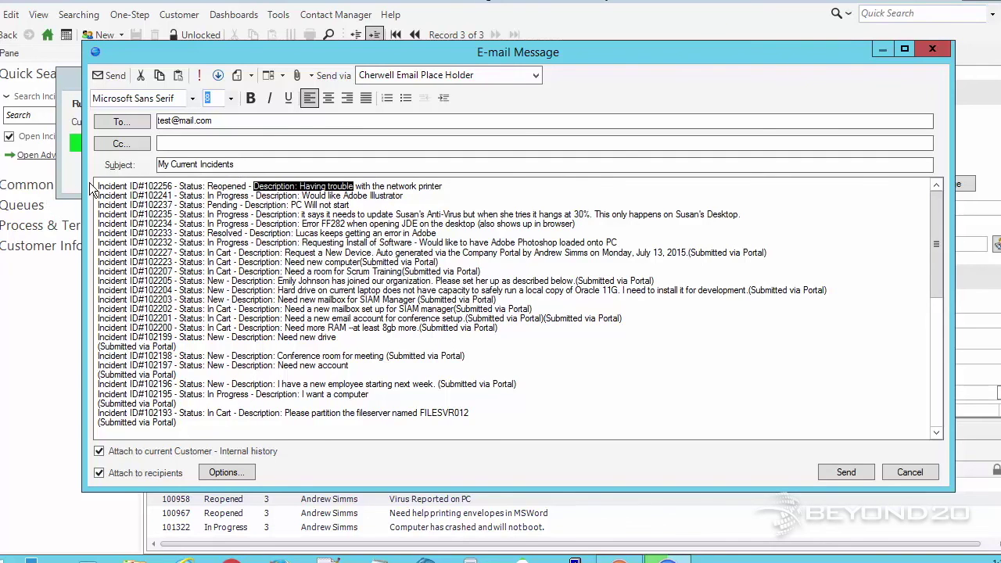
key(Right)
drag(121, 192, 347, 427)
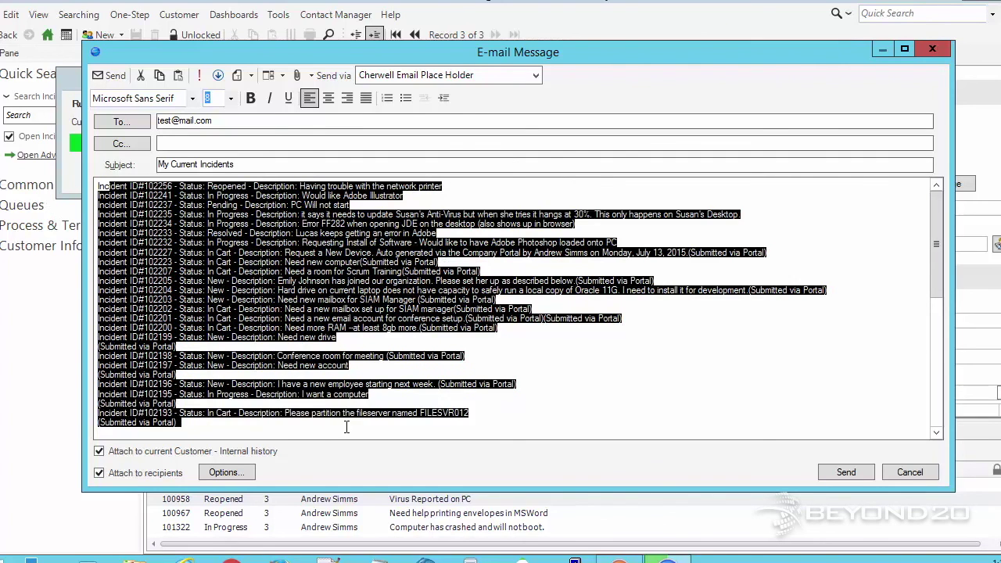
click(354, 426)
scroll(354, 426, down, 4)
scroll(362, 291, up, 4)
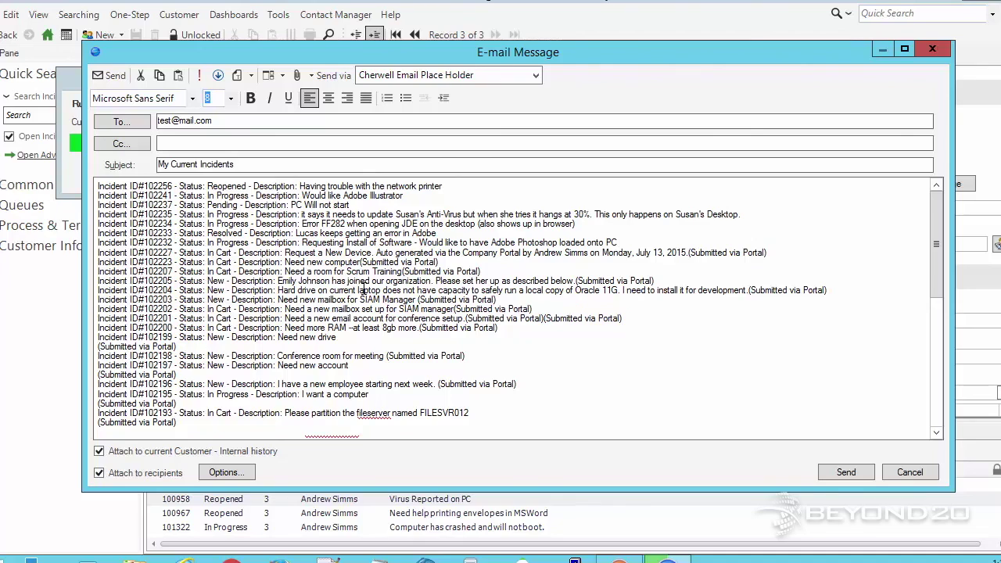